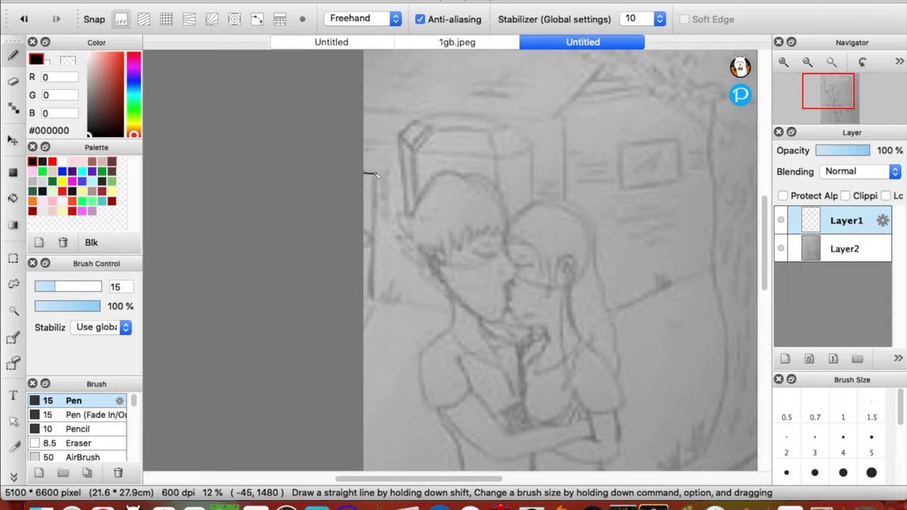
Step: Trace the door frame with straight pen lines, and the doorstep curve and grass tuft beside it freehand
click(400, 21)
click(350, 32)
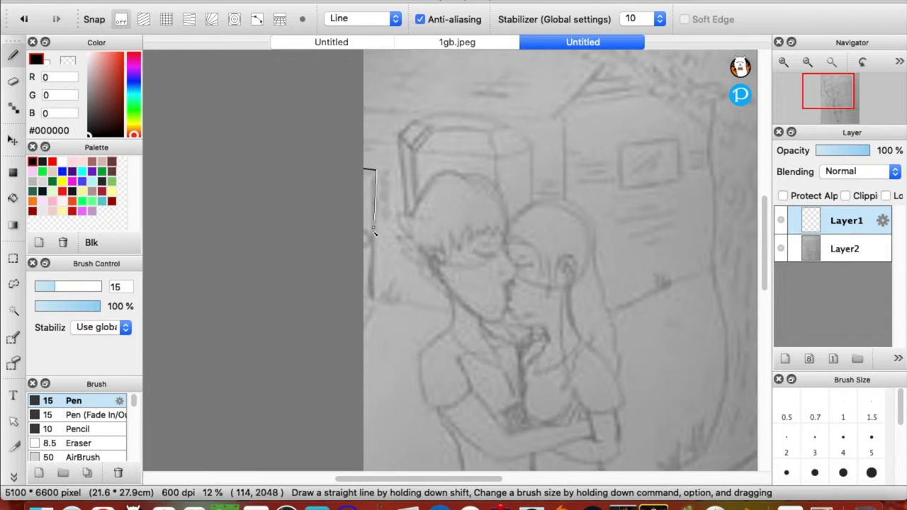
click(363, 19)
click(340, 6)
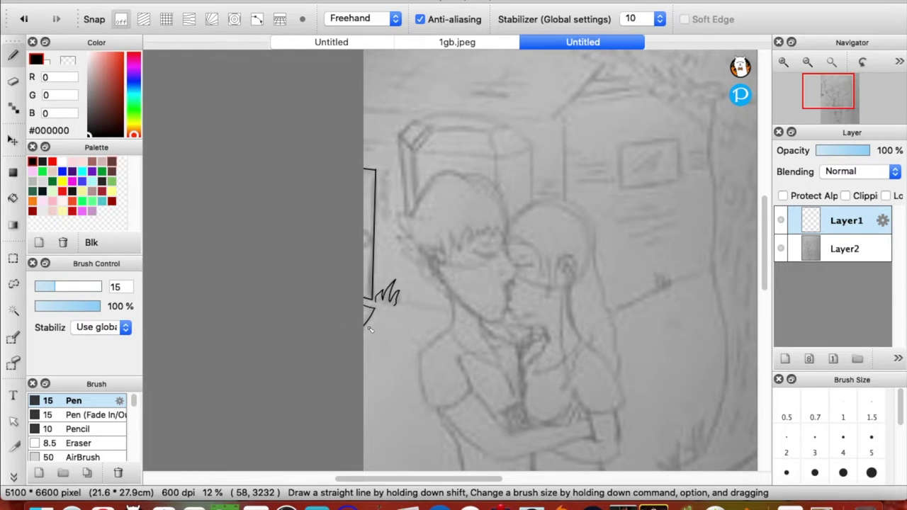
Step: Draw the house's vertical front corner and its two slanted base lines as straight lines meeting at the bottom of the corner
click(363, 19)
click(339, 30)
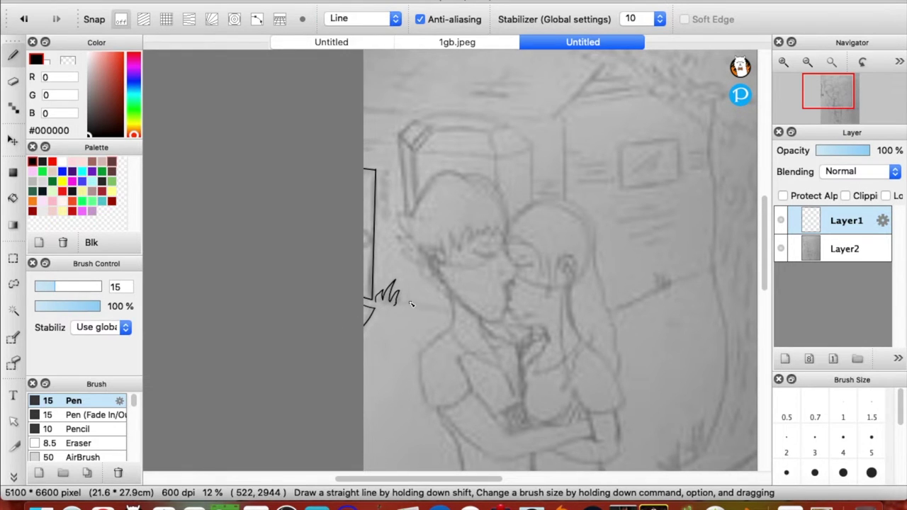
click(395, 305)
click(547, 333)
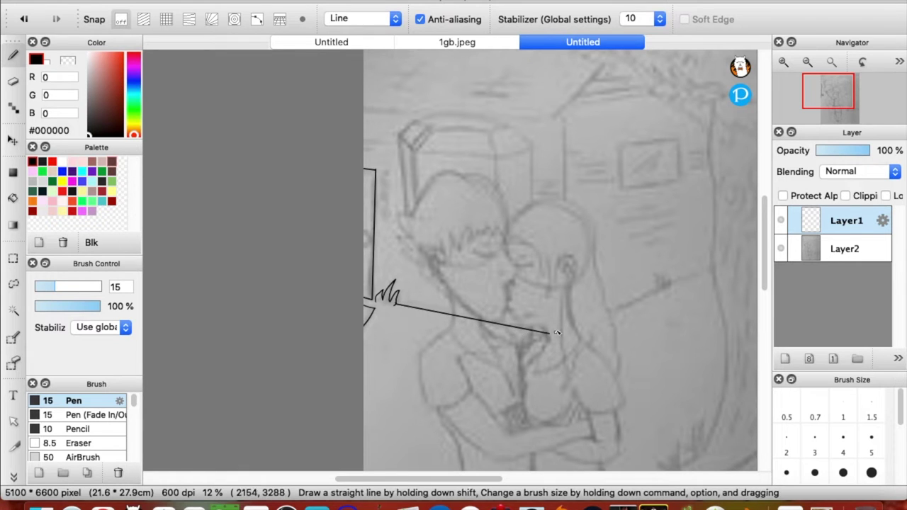
click(713, 265)
drag(565, 117, 561, 330)
key(super+z)
key(super+z)
key(super+z)
click(564, 110)
click(564, 340)
click(396, 305)
click(713, 267)
Step: Draw a small freehand grass tuft on the base line of the house's right wall
click(363, 18)
click(352, 8)
drag(657, 294, 668, 285)
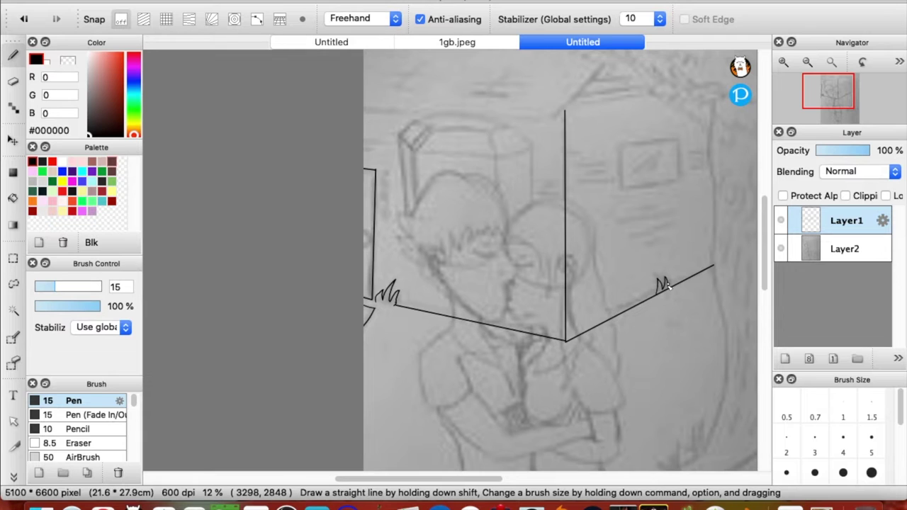
Step: Trace the front and side faces of the boxy bay window behind the left figure's head with straight lines
key(e)
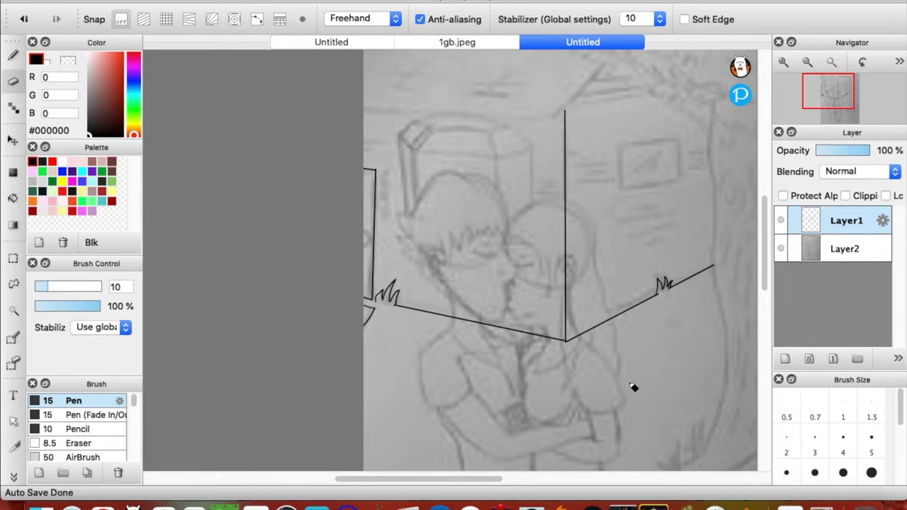
drag(545, 188, 504, 245)
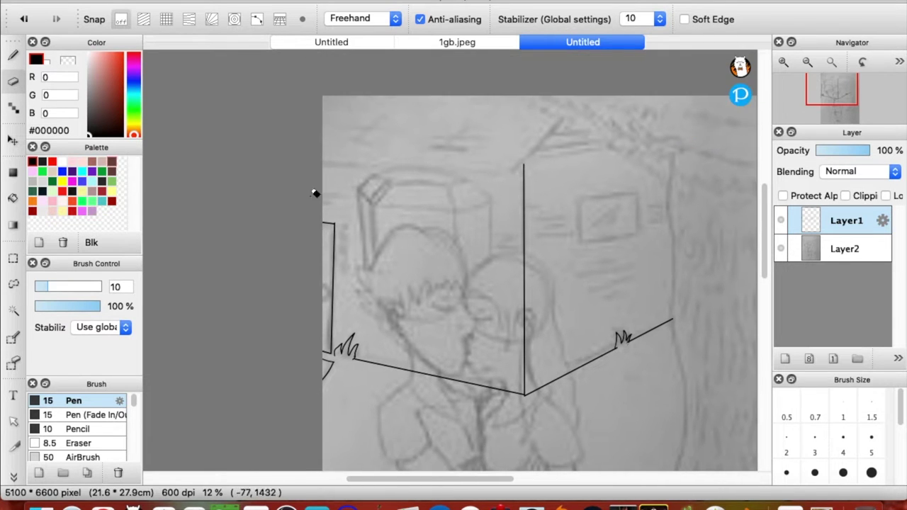
key(b)
click(340, 18)
click(336, 32)
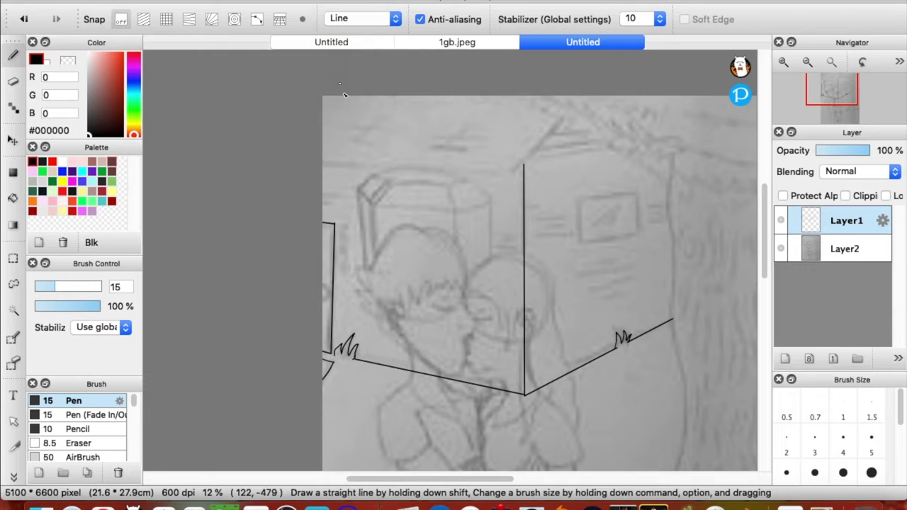
click(372, 204)
click(371, 306)
click(454, 316)
mouse_move(485, 304)
mouse_down()
mouse_move(455, 214)
mouse_move(491, 202)
mouse_up()
drag(491, 202, 486, 305)
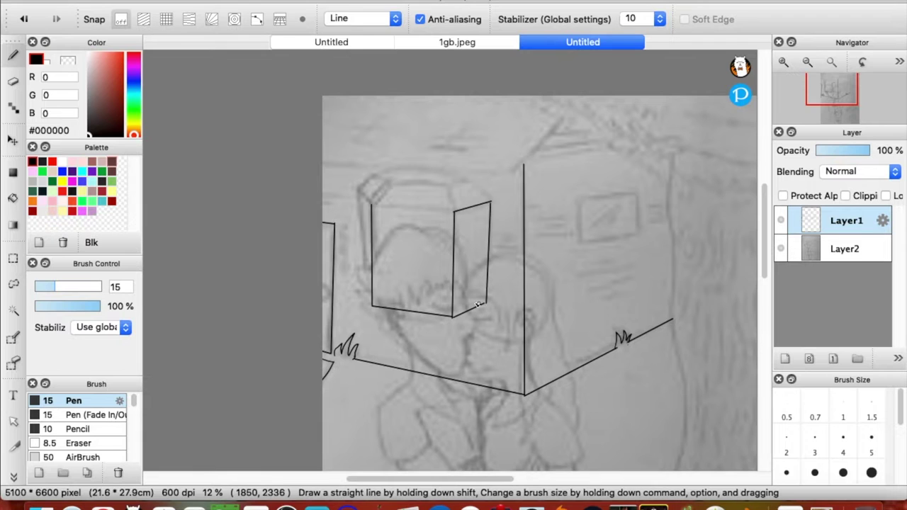
mouse_move(454, 212)
mouse_down()
mouse_move(371, 205)
mouse_move(360, 268)
mouse_move(360, 301)
mouse_move(370, 306)
mouse_up()
Step: Add the sloped front and right facets on top of the bay window with straight lines
drag(371, 206, 390, 182)
drag(390, 182, 448, 184)
drag(447, 183, 454, 212)
drag(448, 185, 470, 182)
key(super+z)
drag(455, 213, 454, 211)
drag(448, 183, 490, 202)
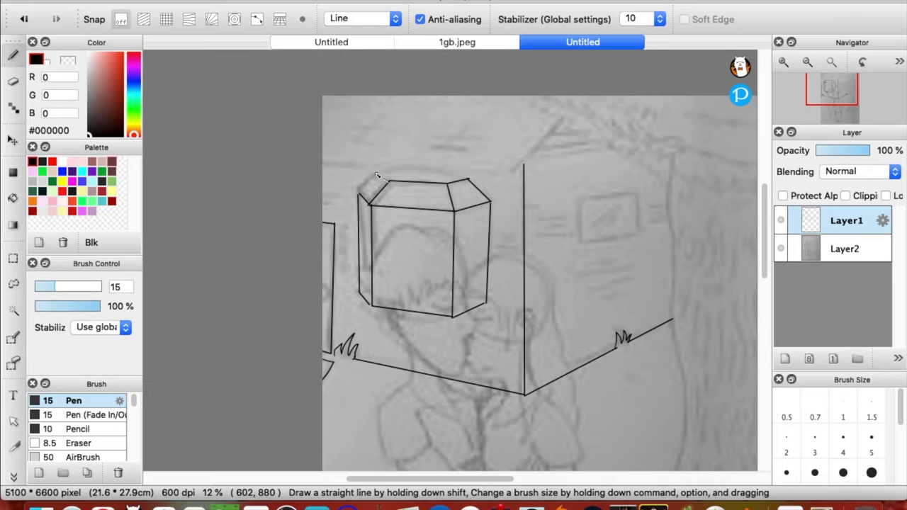
Step: Close the left bevel on top of the bay window and draw its curved back edge freehand
shift+click(358, 195)
key(super+z)
drag(377, 176, 387, 182)
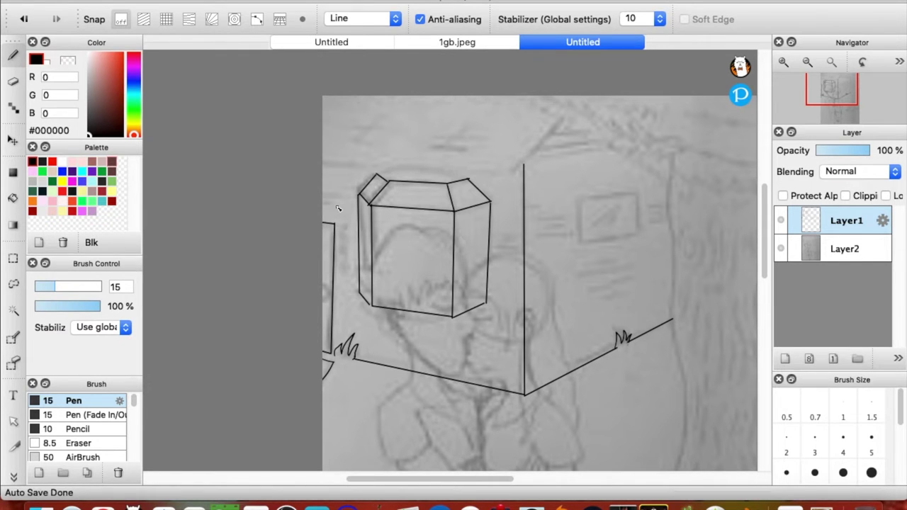
click(358, 18)
click(337, 8)
drag(377, 174, 468, 178)
key(super+z)
Step: Draw short horizontal siding marks freehand across the front and right walls of the house
drag(346, 197, 322, 197)
drag(501, 236, 518, 236)
mouse_move(494, 241)
mouse_down()
mouse_move(518, 241)
mouse_move(514, 249)
mouse_up()
drag(530, 207, 539, 207)
drag(532, 218, 565, 227)
drag(541, 235, 565, 234)
drag(590, 263, 613, 263)
mouse_move(579, 273)
mouse_down()
mouse_move(630, 270)
mouse_move(618, 282)
mouse_up()
drag(590, 293, 612, 292)
Step: Draw the slanted roof edge and the top edge of the right wall with straight lines
click(363, 19)
click(360, 35)
mouse_move(511, 172)
mouse_down()
mouse_move(294, 165)
mouse_move(566, 112)
mouse_move(583, 96)
mouse_up()
drag(522, 163, 688, 138)
Step: Trace the four-sided window on the house's right wall with straight lines
mouse_move(580, 241)
mouse_down()
mouse_move(622, 239)
mouse_move(639, 198)
mouse_move(580, 246)
mouse_move(646, 226)
mouse_up()
drag(578, 198, 642, 190)
mouse_move(641, 190)
mouse_down()
mouse_move(645, 227)
mouse_move(645, 186)
mouse_up()
key(super+z)
click(642, 190)
key(super+z)
key(super+z)
drag(646, 187, 578, 199)
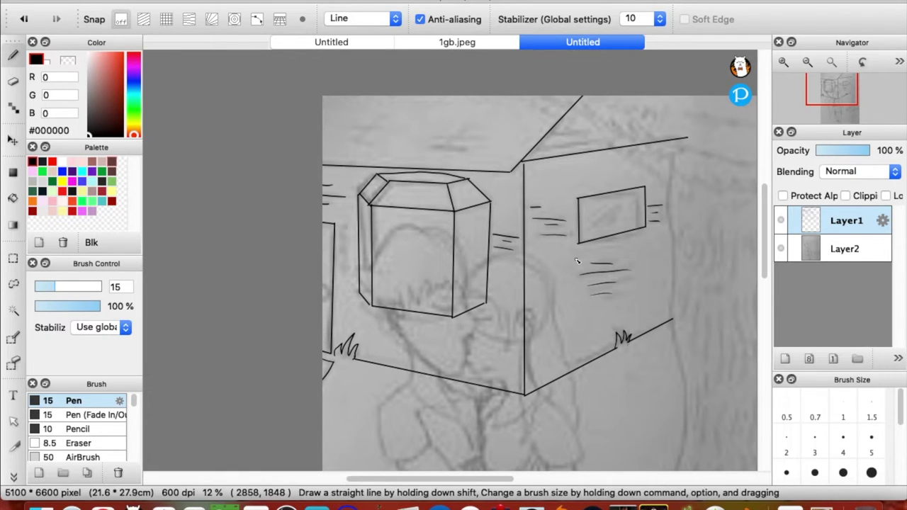
Step: Add straight detail strokes to the roof, the boards above the right wall and the window glass
mouse_move(425, 144)
mouse_down()
mouse_move(486, 146)
mouse_move(465, 126)
mouse_up()
drag(426, 147, 469, 150)
mouse_move(389, 132)
mouse_down()
mouse_move(331, 128)
mouse_move(377, 142)
mouse_up()
drag(537, 147, 674, 128)
drag(552, 133, 661, 116)
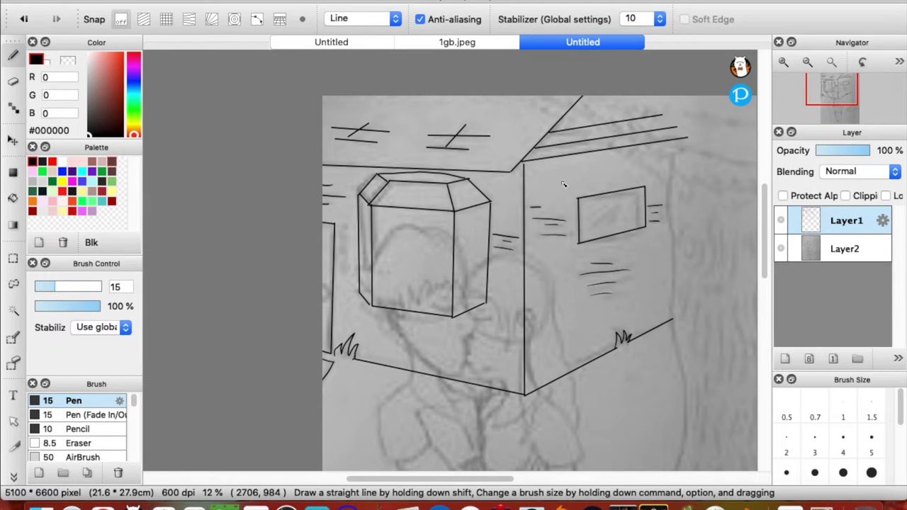
drag(622, 201, 598, 221)
Step: Write the digits 2, 5 and 7 vertically beside the door and draw the door knob, all freehand
click(363, 19)
click(347, 6)
drag(340, 228, 347, 238)
drag(347, 243, 323, 300)
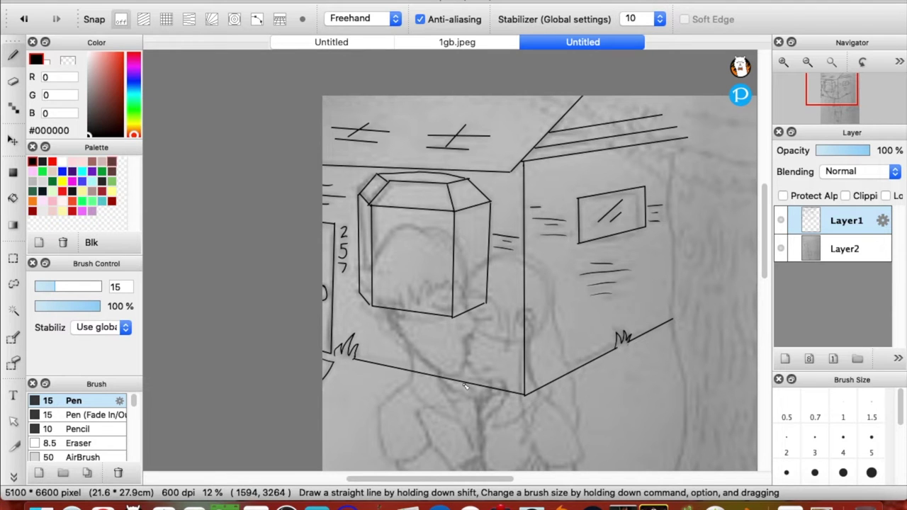
Step: On a new layer, draw the tree's jagged foliage edge and inner leaf strokes above the right wall
mouse_move(495, 302)
mouse_down()
mouse_move(451, 207)
mouse_move(402, 209)
mouse_move(387, 244)
mouse_move(410, 213)
mouse_up()
click(785, 359)
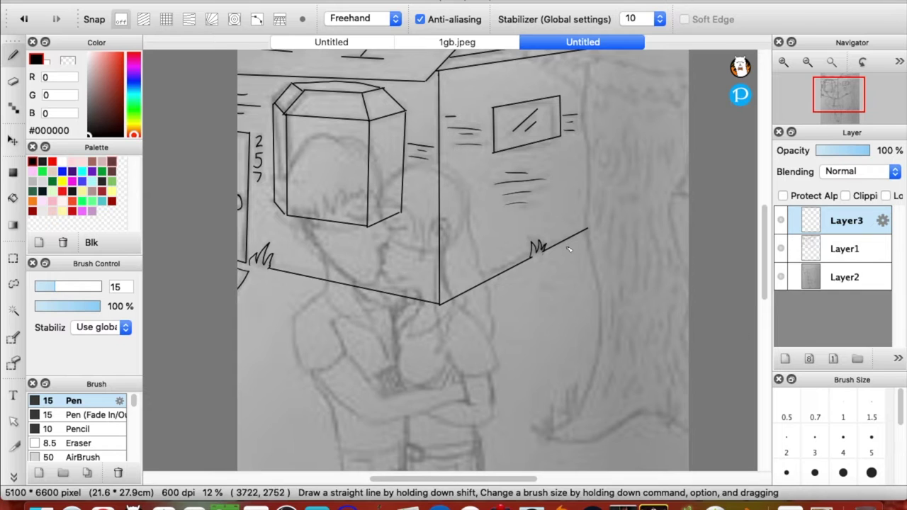
drag(585, 99, 631, 237)
mouse_move(476, 143)
mouse_down()
mouse_move(627, 222)
mouse_move(736, 245)
mouse_up()
drag(525, 154, 567, 177)
drag(593, 179, 652, 210)
drag(661, 201, 726, 231)
mouse_move(680, 178)
mouse_down()
mouse_move(735, 199)
mouse_move(735, 179)
mouse_up()
drag(658, 160, 677, 171)
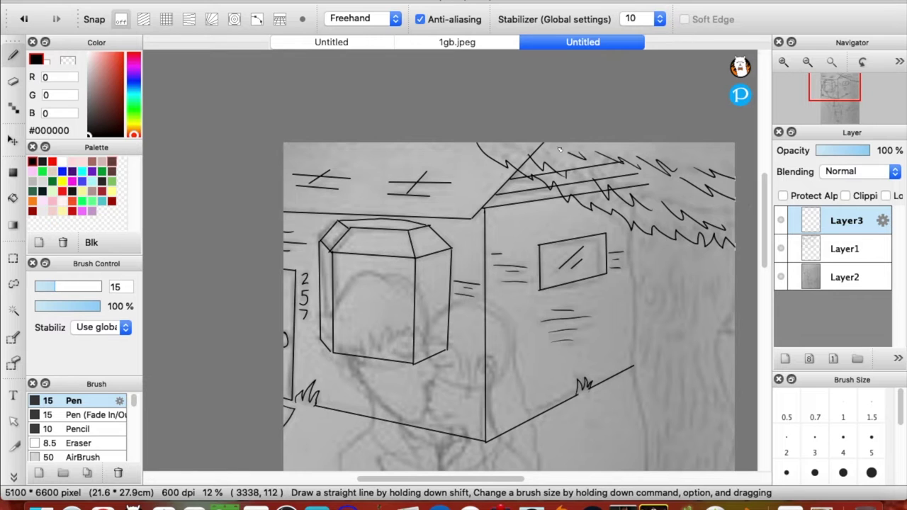
Step: Draw the outline of the tree trunk down to its roots, with grass tufts at the base
scroll(562, 166, down, 5)
scroll(562, 166, right, 2)
drag(642, 194, 657, 168)
drag(555, 90, 557, 381)
key(super+z)
mouse_move(554, 188)
mouse_down()
mouse_move(571, 330)
mouse_move(561, 372)
mouse_move(520, 433)
mouse_move(511, 423)
mouse_move(517, 440)
mouse_move(650, 410)
mouse_move(668, 442)
mouse_up()
mouse_move(644, 190)
mouse_down()
mouse_move(640, 230)
mouse_move(659, 267)
mouse_up()
Step: Draw a round knot and vertical bark strokes on the upper part of the trunk
drag(571, 146, 589, 176)
drag(599, 149, 598, 170)
drag(605, 143, 606, 183)
mouse_move(619, 145)
mouse_down()
mouse_move(612, 191)
mouse_move(626, 176)
mouse_up()
drag(644, 141, 632, 176)
drag(564, 107, 566, 129)
mouse_move(573, 104)
mouse_down()
mouse_move(575, 128)
mouse_move(609, 133)
mouse_up()
drag(622, 116, 619, 133)
drag(630, 117, 627, 133)
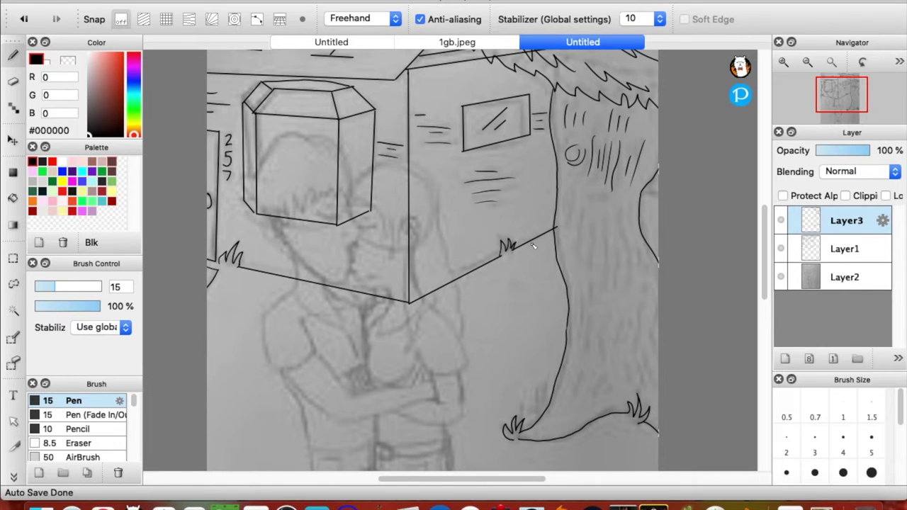
Step: Fill the middle and lower trunk with vertical bark strokes
drag(570, 198, 572, 254)
drag(588, 221, 585, 264)
drag(598, 218, 600, 267)
drag(612, 221, 609, 257)
drag(620, 226, 622, 269)
mouse_move(631, 203)
mouse_down()
mouse_move(630, 222)
mouse_move(614, 208)
mouse_up()
drag(589, 187, 585, 202)
drag(644, 252, 627, 374)
drag(621, 316, 614, 357)
mouse_move(601, 312)
mouse_down()
mouse_move(598, 356)
mouse_move(589, 344)
mouse_up()
drag(586, 294, 582, 326)
mouse_move(591, 282)
mouse_down()
mouse_move(590, 294)
mouse_move(598, 288)
mouse_up()
drag(610, 279, 609, 293)
drag(612, 296, 606, 331)
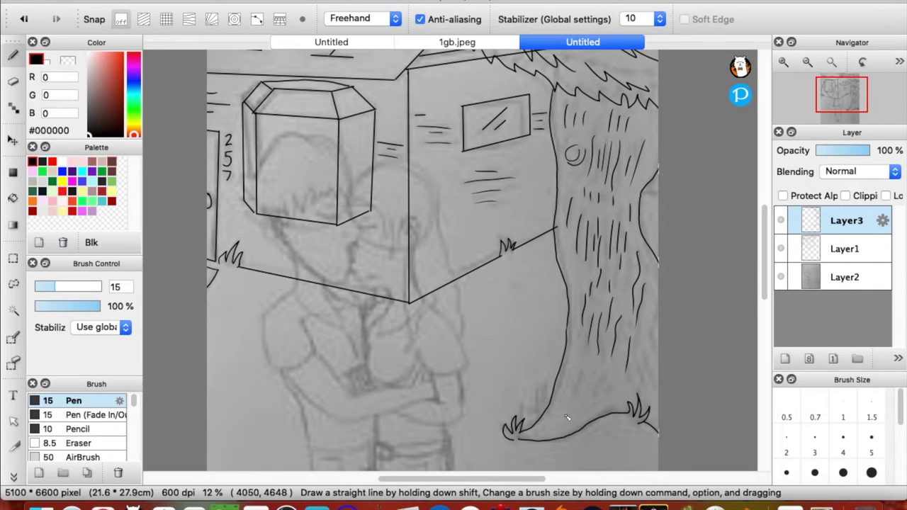
Step: Add more grass blades along the left side of the trunk's base
drag(541, 398, 537, 421)
drag(535, 395, 532, 422)
drag(529, 397, 533, 424)
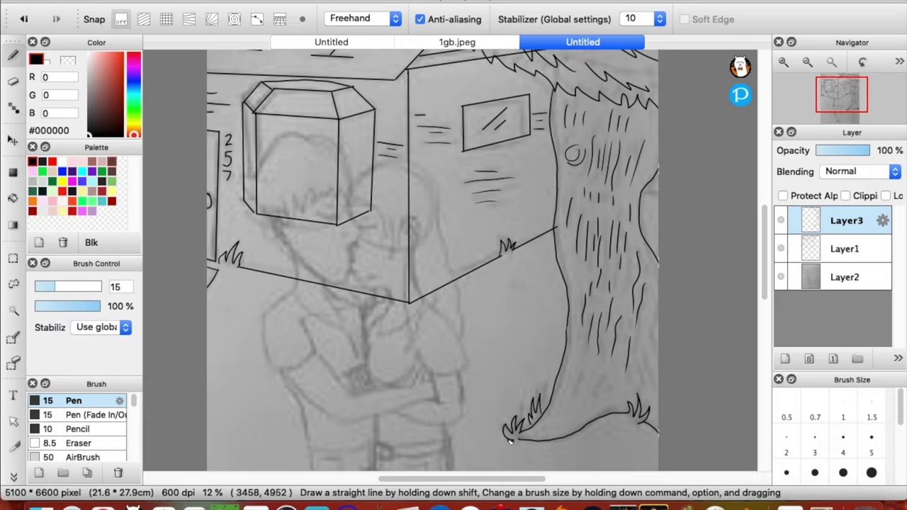
Step: Add bark strokes just above the roots and along the trunk's lower right edge
drag(581, 370, 570, 400)
drag(602, 372, 590, 396)
drag(609, 383, 604, 393)
drag(640, 364, 641, 384)
drag(651, 354, 653, 387)
drag(654, 320, 655, 353)
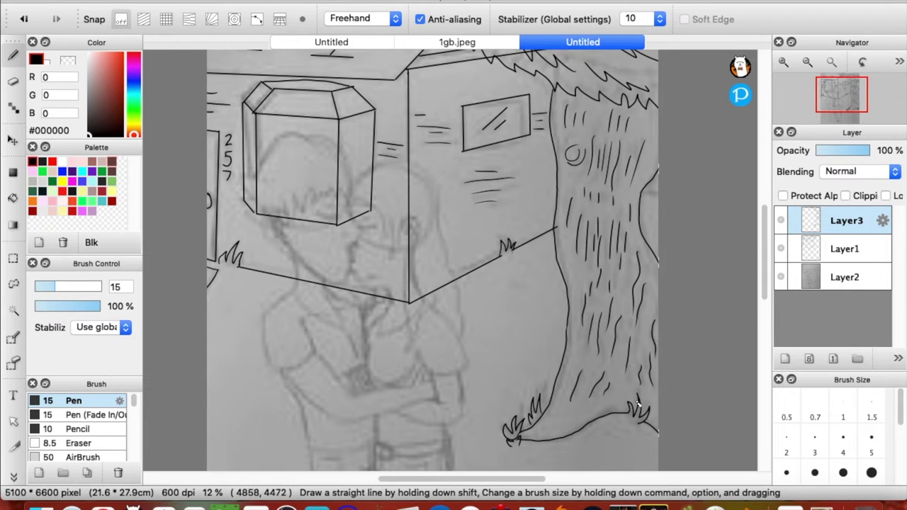
Step: Draw a short horizontal line in the gap right of the trunk on Layer1, and hide Layer2 and Layer1
click(811, 250)
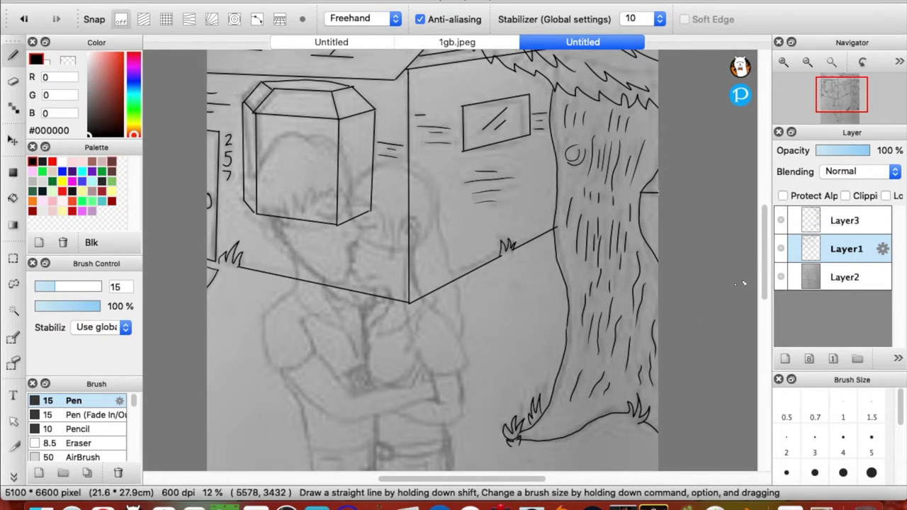
click(780, 277)
click(780, 249)
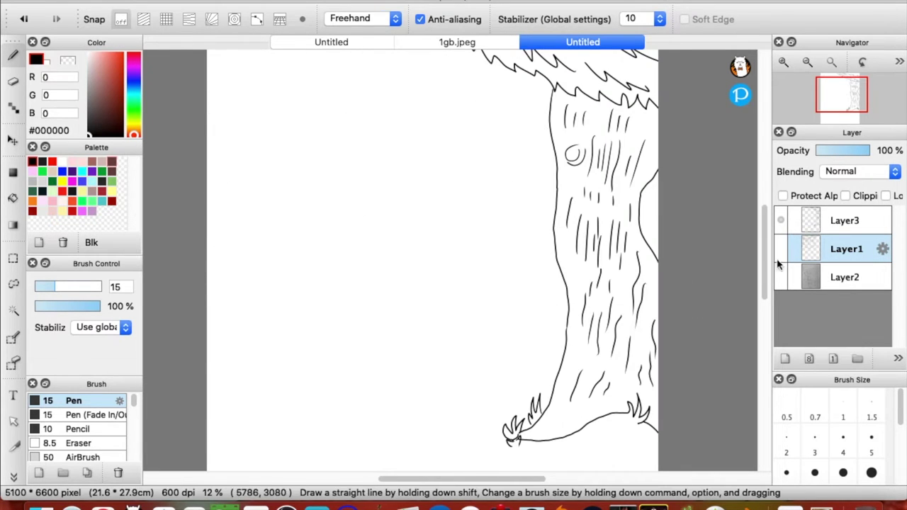
Step: On Layer3, bucket-fill the trunk with the dirt brown #583731 and the foliage with the grass green #0B882B
click(797, 221)
click(13, 198)
click(112, 172)
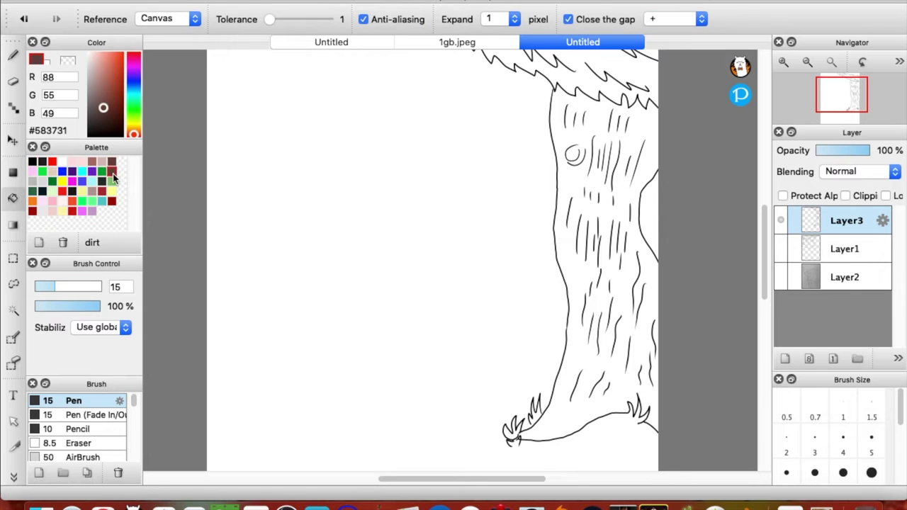
click(583, 269)
scroll(741, 219, up, 4)
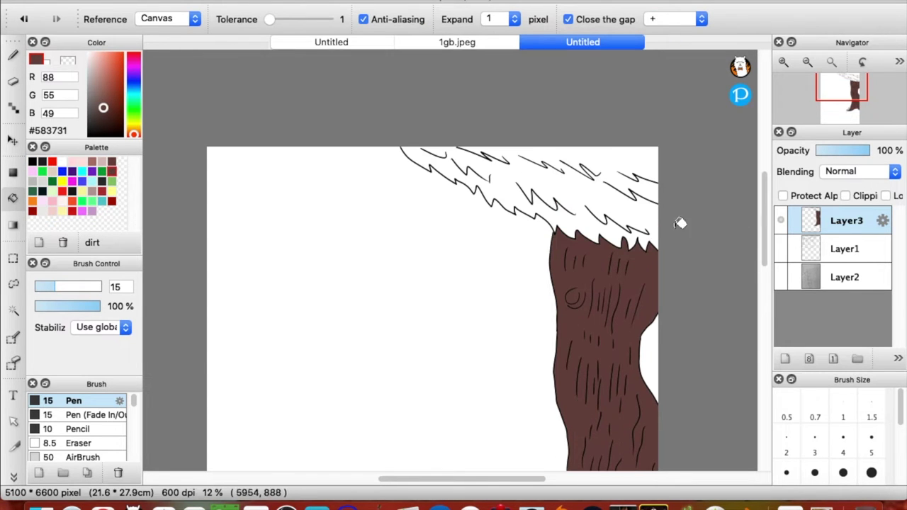
click(102, 172)
click(504, 173)
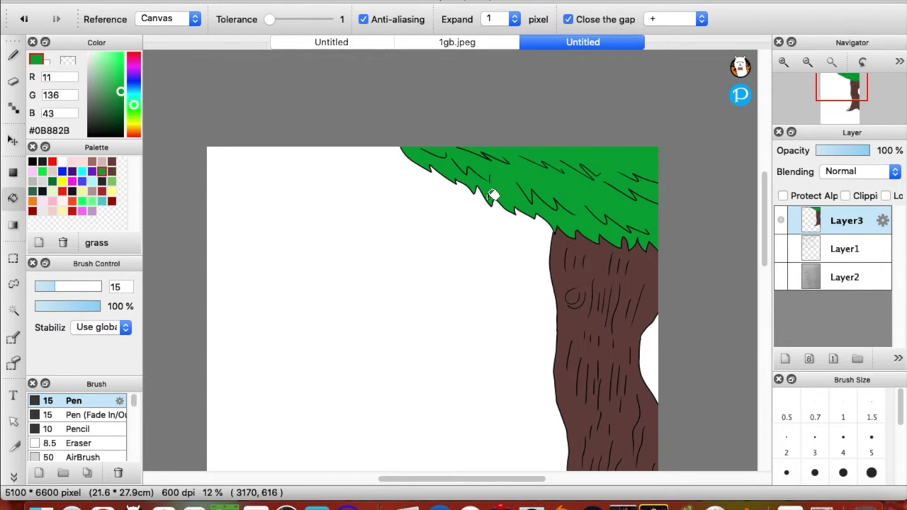
Step: Show Layer1 and Layer2 again, add a new layer on top and switch to the black pen
click(780, 249)
click(780, 277)
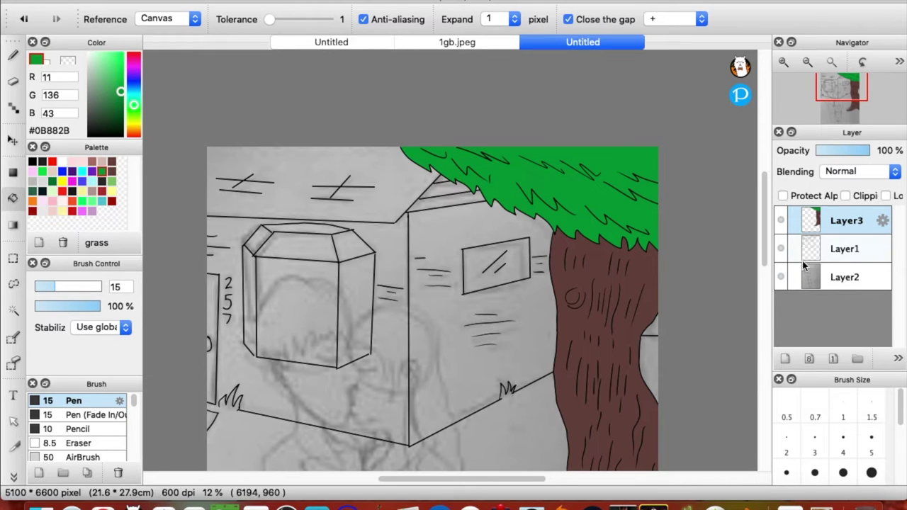
click(785, 359)
click(33, 161)
click(12, 55)
Step: Trace the left figure's eye and nose profile and the right figure's mouth and chin
mouse_move(384, 357)
mouse_down()
mouse_move(429, 142)
mouse_move(509, 154)
mouse_up()
mouse_move(443, 154)
mouse_down()
mouse_move(434, 143)
mouse_move(469, 113)
mouse_move(416, 73)
mouse_move(369, 133)
mouse_move(362, 157)
mouse_up()
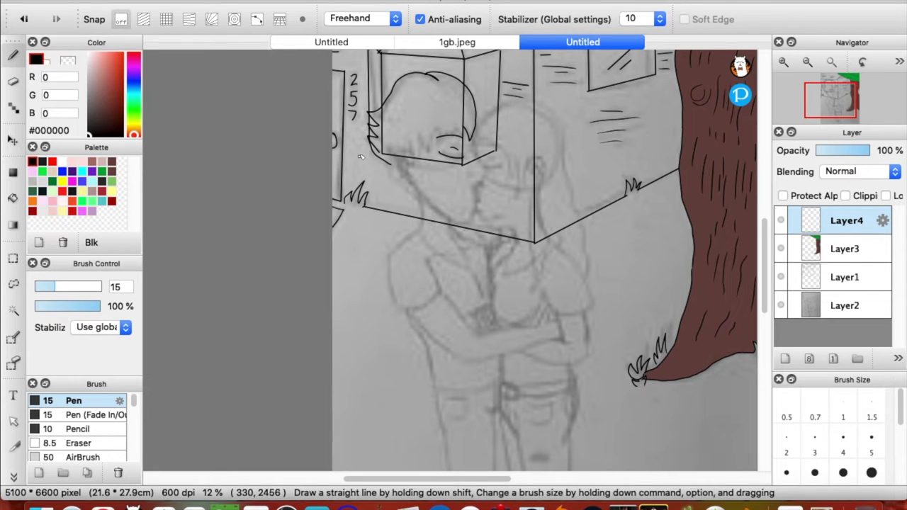
key(super+z)
drag(474, 145, 475, 187)
key(super+z)
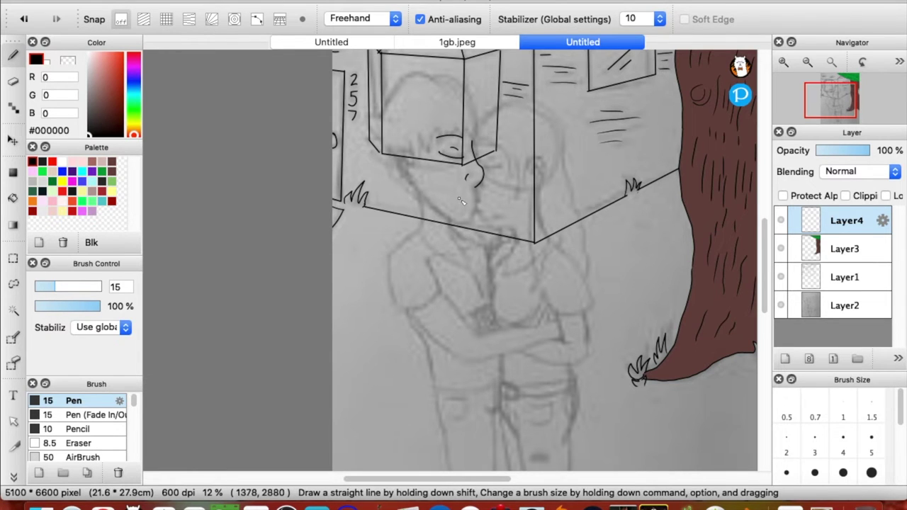
drag(482, 216, 515, 230)
drag(488, 221, 510, 220)
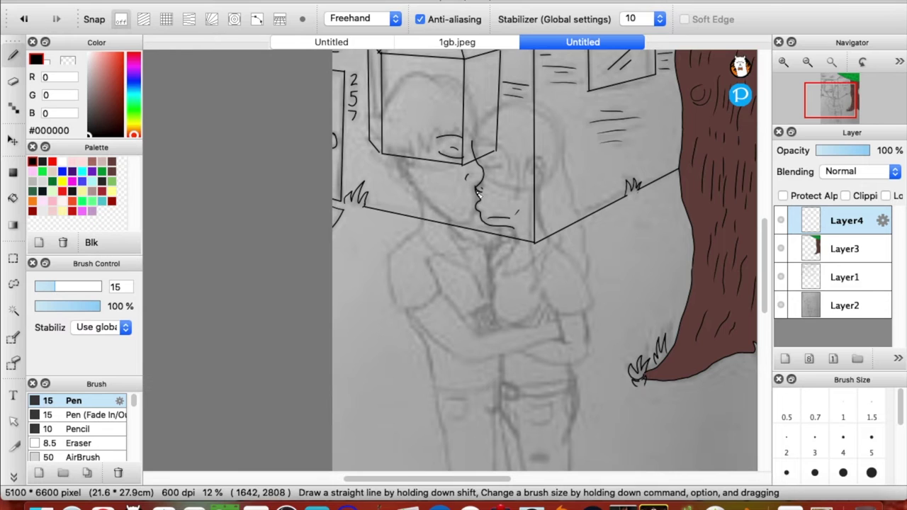
Step: Trace the left figure's jaw, sideburn, fringe and short spiky hair outline
drag(457, 224, 430, 210)
mouse_move(412, 171)
mouse_down()
mouse_move(422, 202)
mouse_move(411, 190)
mouse_up()
drag(388, 156, 394, 183)
drag(410, 181, 419, 204)
mouse_move(391, 177)
mouse_down()
mouse_move(397, 196)
mouse_move(364, 140)
mouse_move(389, 86)
mouse_move(448, 77)
mouse_move(467, 145)
mouse_move(432, 136)
mouse_move(409, 151)
mouse_up()
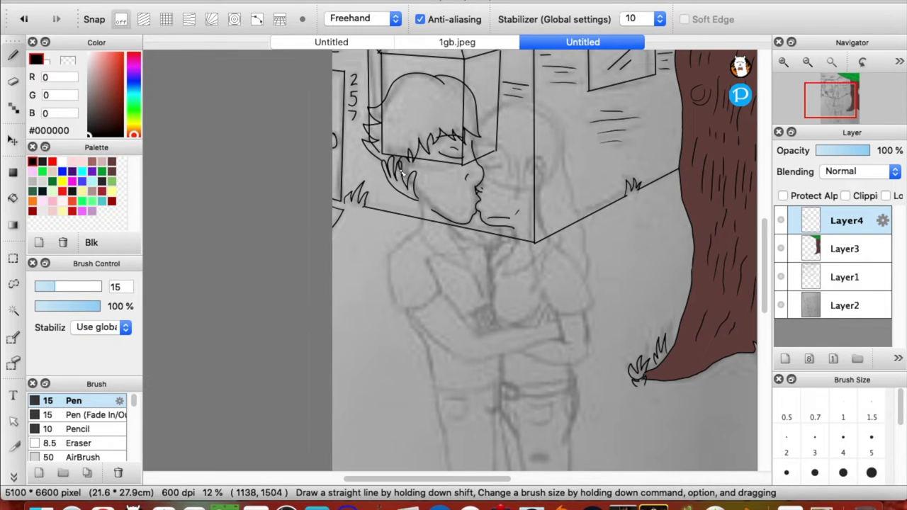
key(super+z)
key(super+z)
mouse_move(404, 168)
mouse_down()
mouse_move(419, 149)
mouse_move(461, 131)
mouse_move(479, 151)
mouse_move(442, 85)
mouse_up()
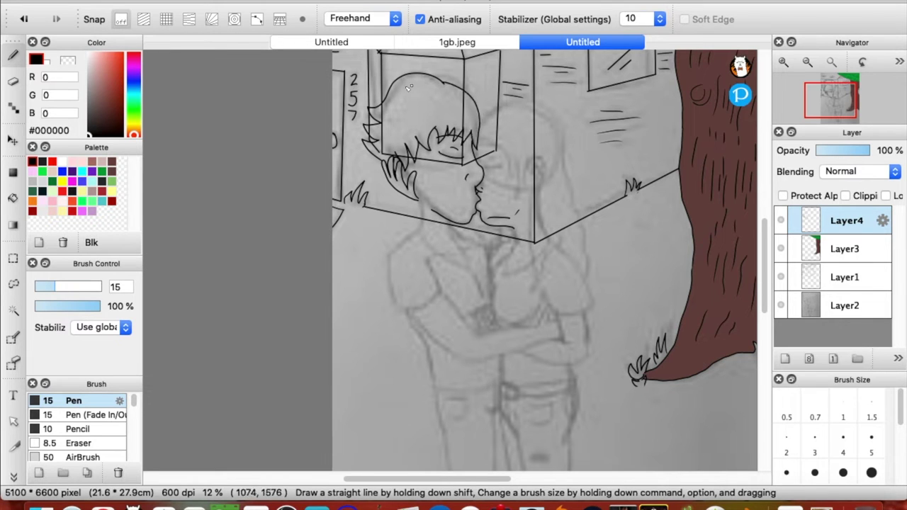
Step: Trace the left figure's neck, collar and short sleeve, and the right figure's closed eye
mouse_move(422, 207)
mouse_down()
mouse_move(427, 242)
mouse_move(448, 228)
mouse_up()
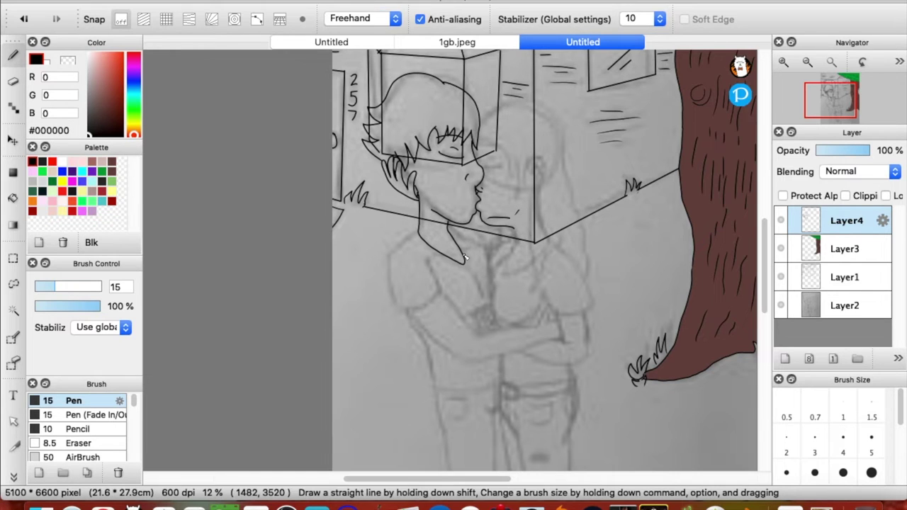
mouse_move(416, 231)
mouse_down()
mouse_move(389, 266)
mouse_move(441, 286)
mouse_move(428, 266)
mouse_up()
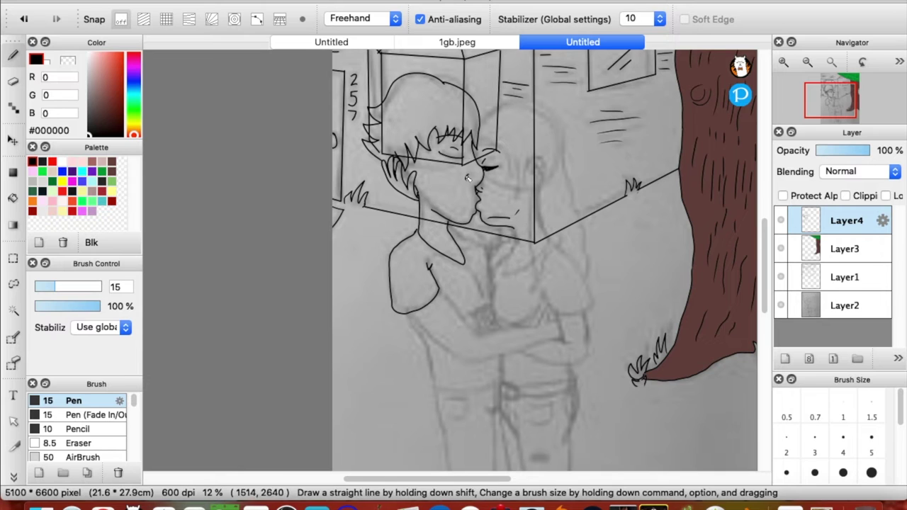
Step: Trace the right figure's long hair, ear and the strands falling over the face
mouse_move(566, 153)
mouse_down()
mouse_move(586, 263)
mouse_move(541, 235)
mouse_up()
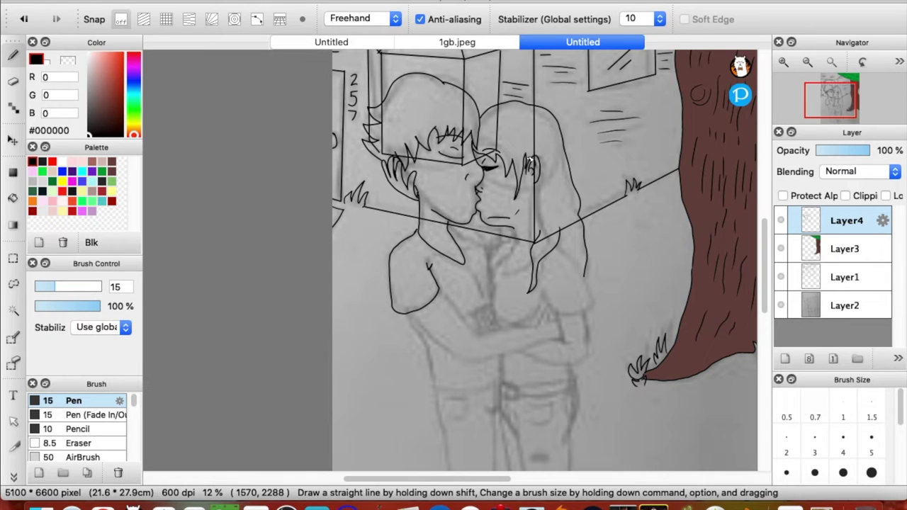
drag(486, 157, 505, 200)
mouse_move(507, 170)
mouse_down()
mouse_move(515, 202)
mouse_move(540, 232)
mouse_up()
key(super+z)
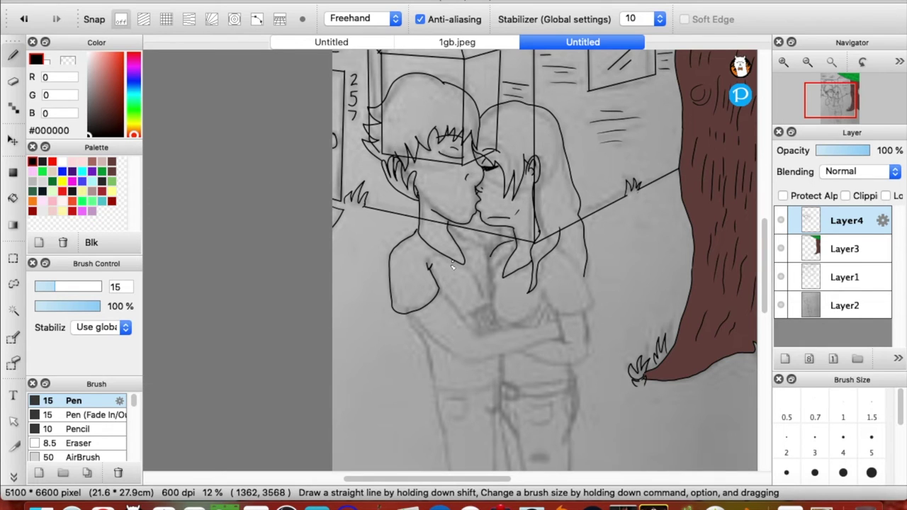
Step: Trace both figures' chests, shirt sleeves, crossed arms and hands, and the left figure's shirt down to its hem
key(super+z)
mouse_move(489, 252)
mouse_down()
mouse_move(490, 295)
mouse_move(538, 306)
mouse_up()
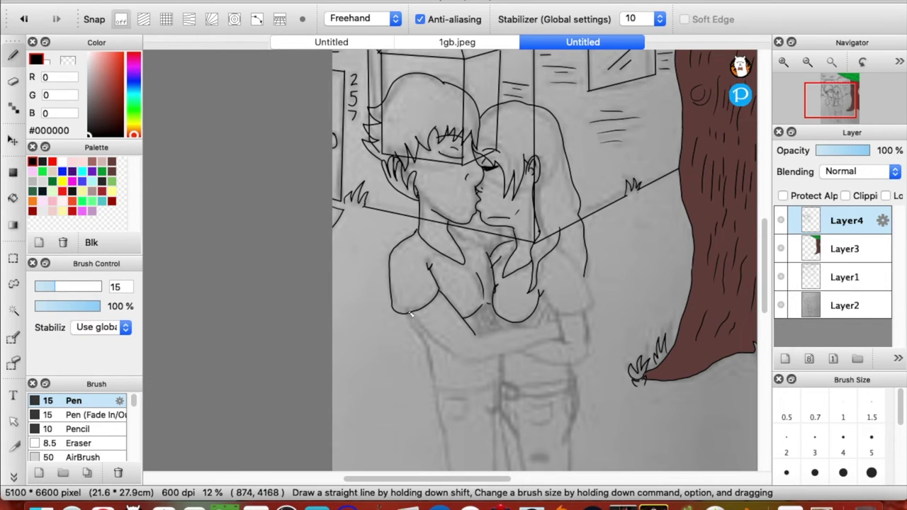
drag(473, 335, 545, 321)
drag(464, 360, 537, 343)
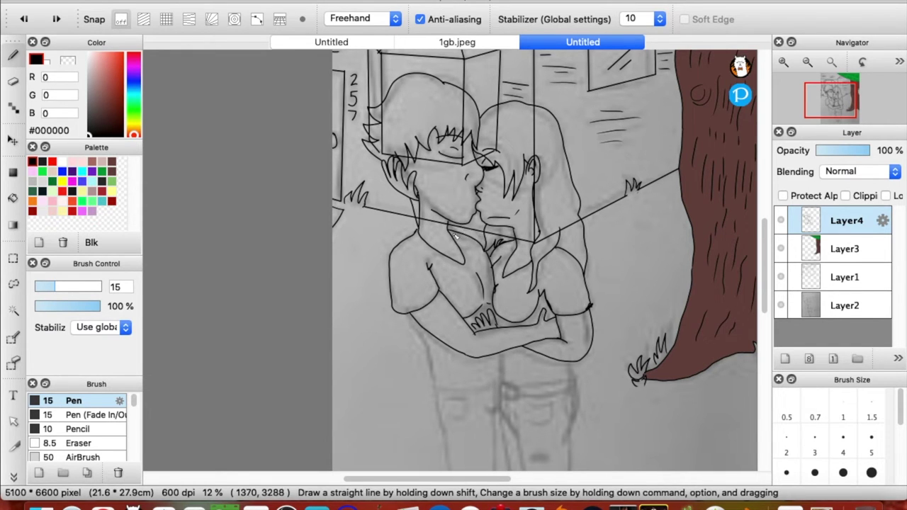
drag(432, 381, 501, 358)
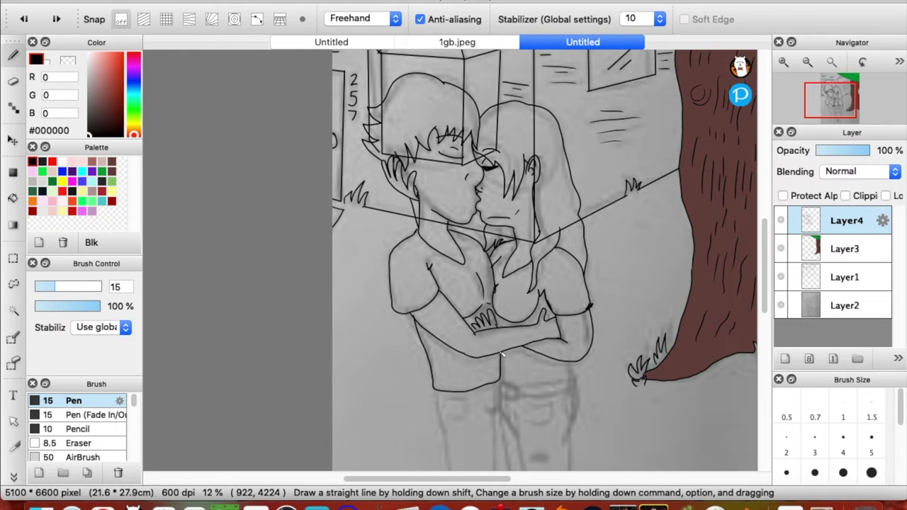
Step: Trace the right figure's hips, belt with round buckle, pockets and torn jeans down to the canvas edge
scroll(486, 352, down, 5)
scroll(486, 352, right, 4)
drag(477, 244, 488, 289)
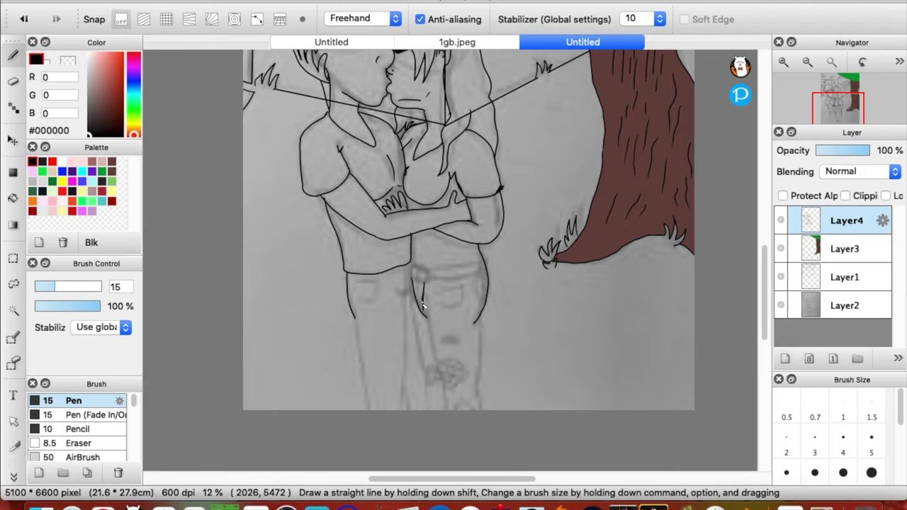
drag(482, 322, 480, 408)
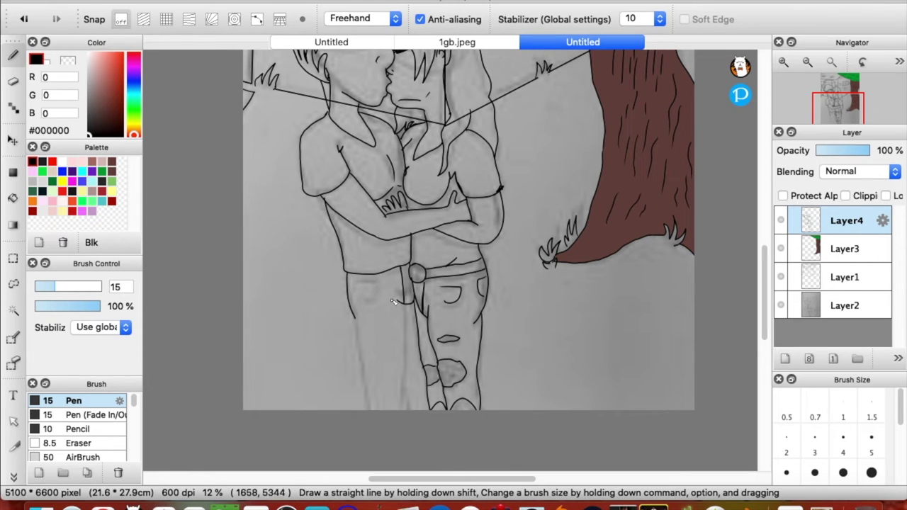
Step: Trace the left figure's trouser legs and pocket down to the canvas edge, redoing the outer leg line
mouse_move(356, 318)
mouse_down()
mouse_move(373, 418)
mouse_move(361, 415)
mouse_up()
key(super+z)
drag(409, 338, 404, 410)
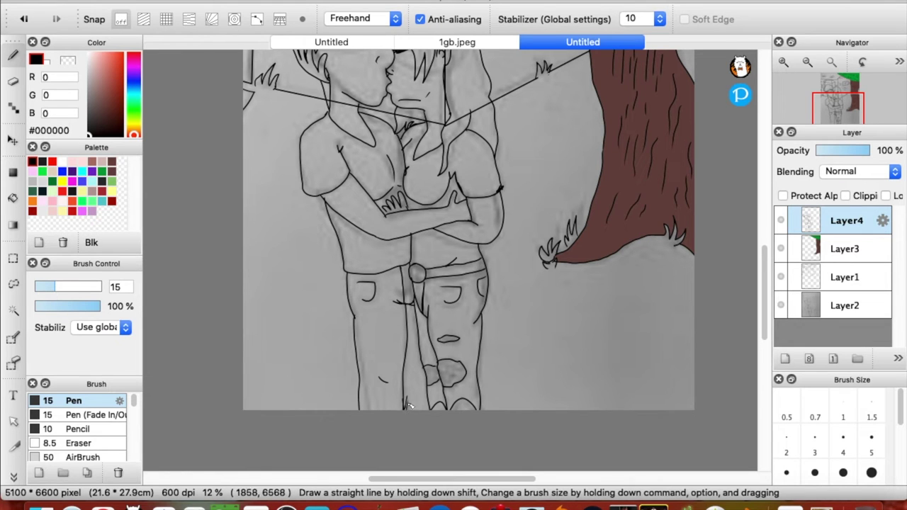
Step: Hide the scanned sketch on Layer2 and the house line art on Layer1, and make Layer4 active
scroll(428, 278, up, 5)
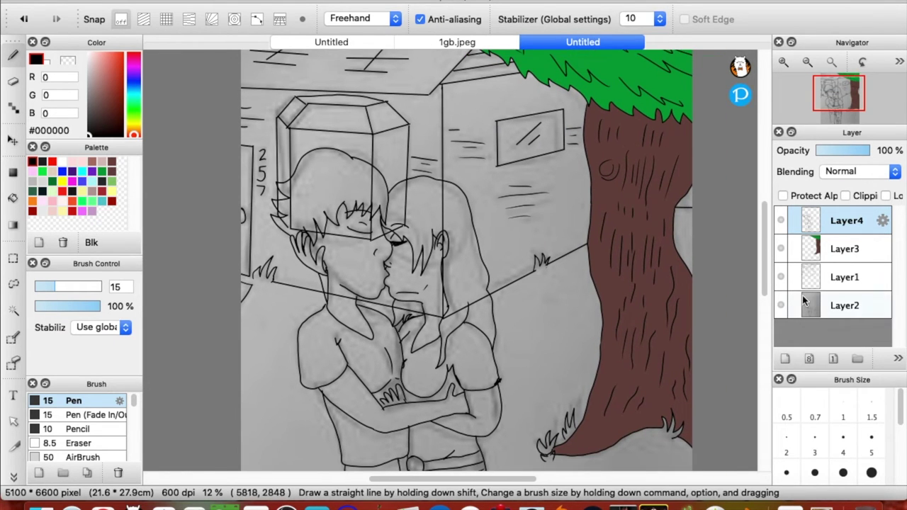
click(814, 280)
click(780, 306)
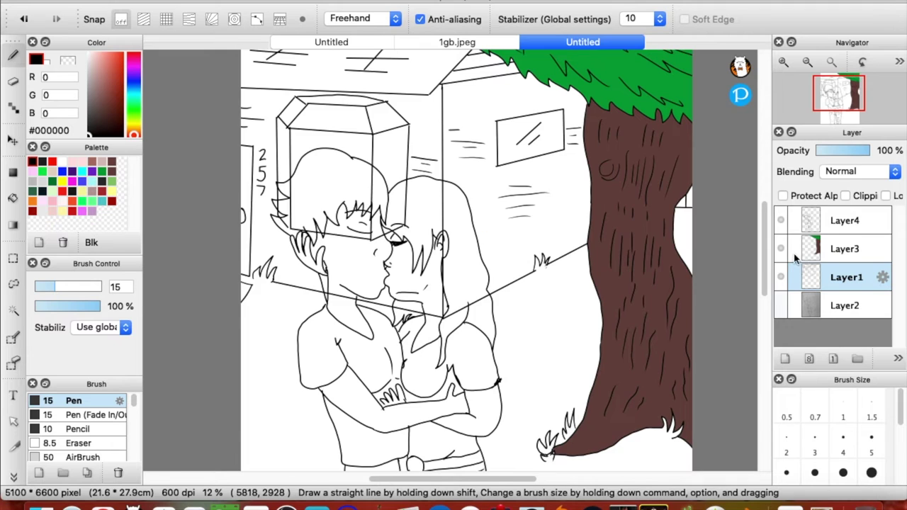
click(780, 277)
click(809, 226)
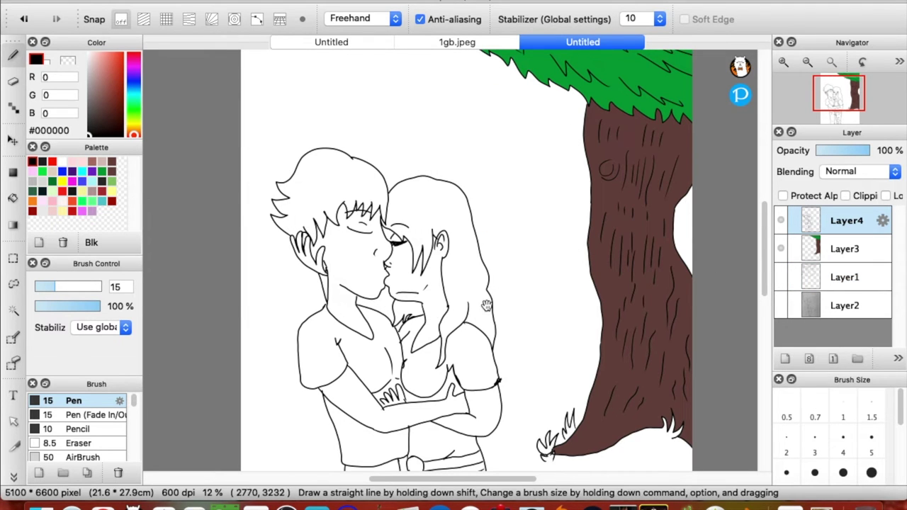
Step: Close the gaps in the left figure's shirt outline with the black pen and fill the shirt with blue #0000FF
drag(486, 304, 567, 239)
click(12, 197)
click(62, 172)
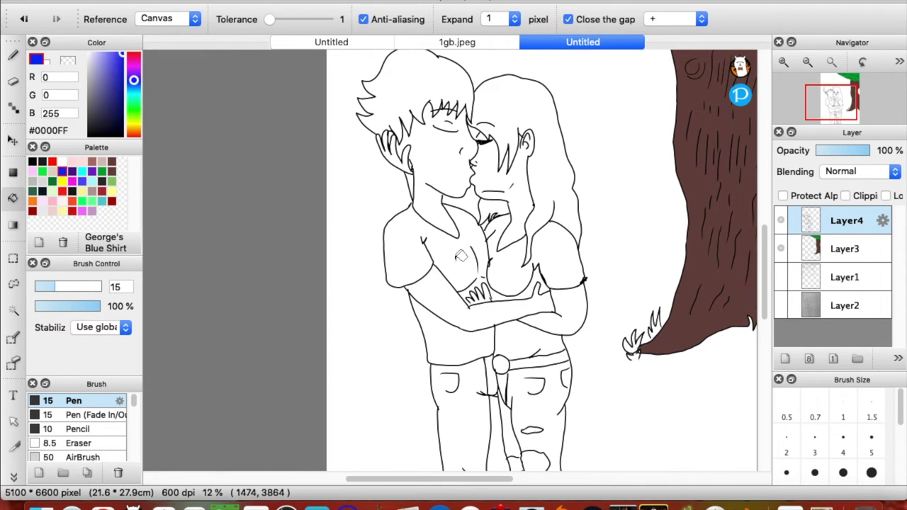
click(459, 257)
key(super+z)
click(13, 55)
click(33, 161)
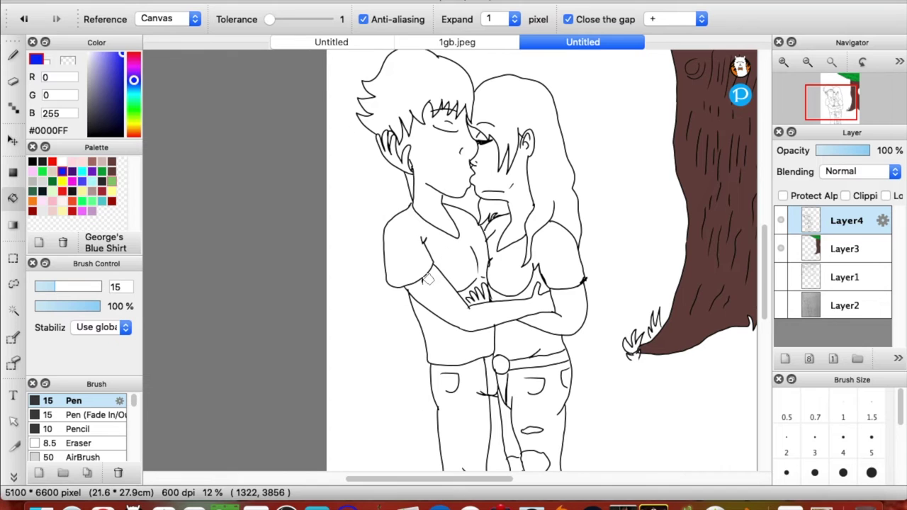
click(427, 280)
key(super+z)
key(b)
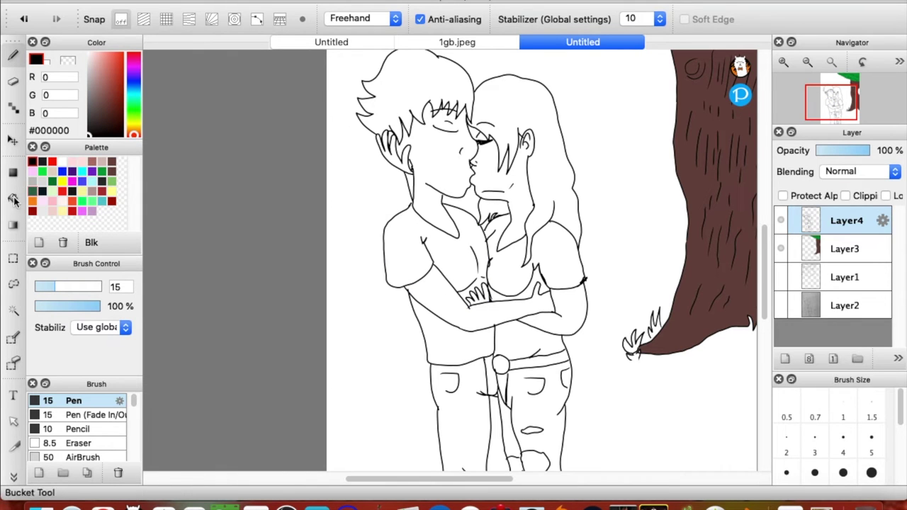
click(13, 200)
click(447, 264)
click(430, 315)
Step: Fill all parts of the left figure's trousers with the teal moar jeans colour, #46B7C2
click(102, 201)
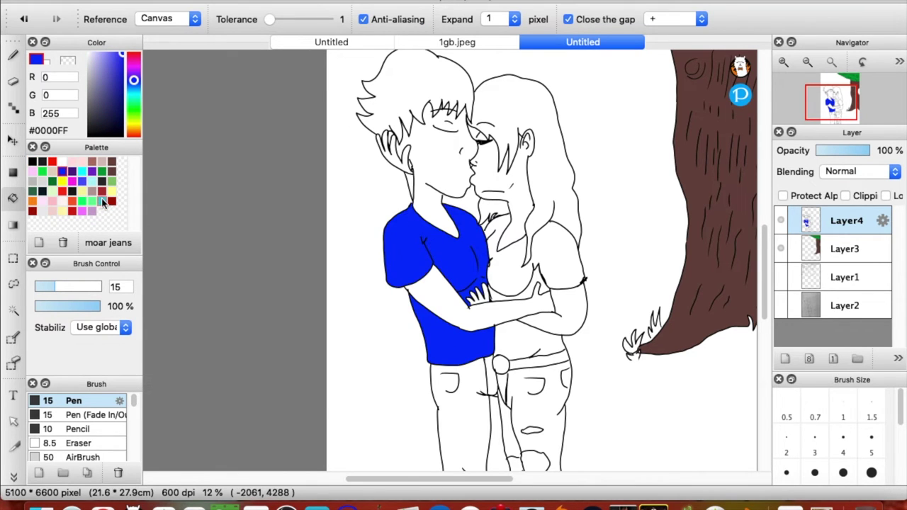
click(457, 390)
click(485, 373)
scroll(484, 374, up, 3)
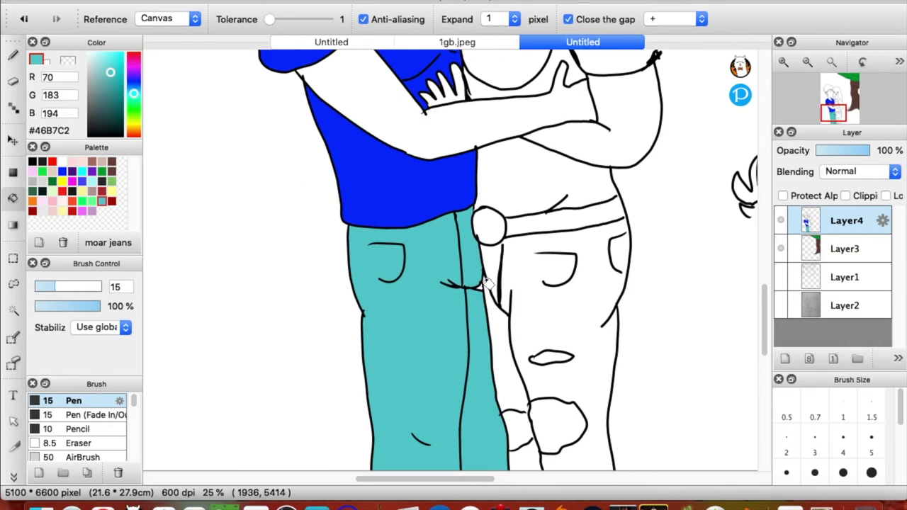
scroll(469, 283, down, 3)
scroll(457, 296, up, 3)
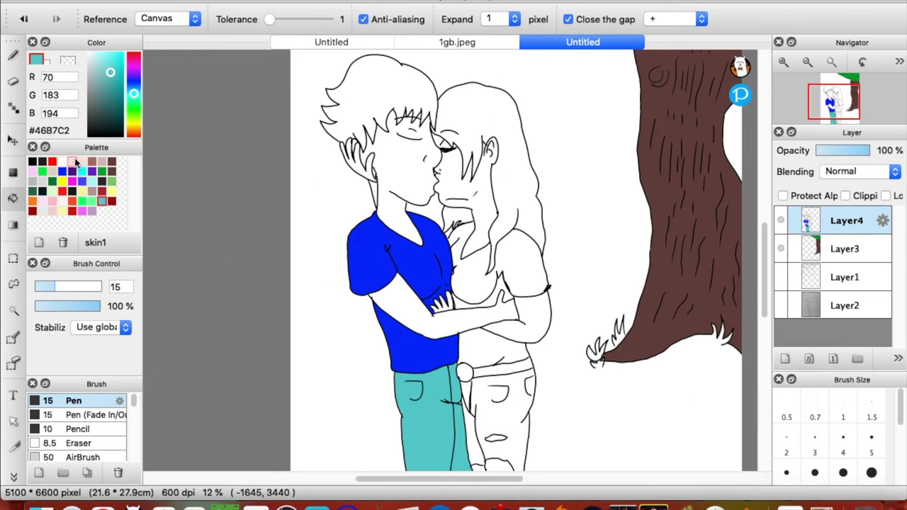
Step: Fill the left figure's face and neck with the skin1 colour, #FFD7D7
click(72, 162)
click(398, 173)
scroll(354, 324, up, 3)
scroll(395, 140, up, 3)
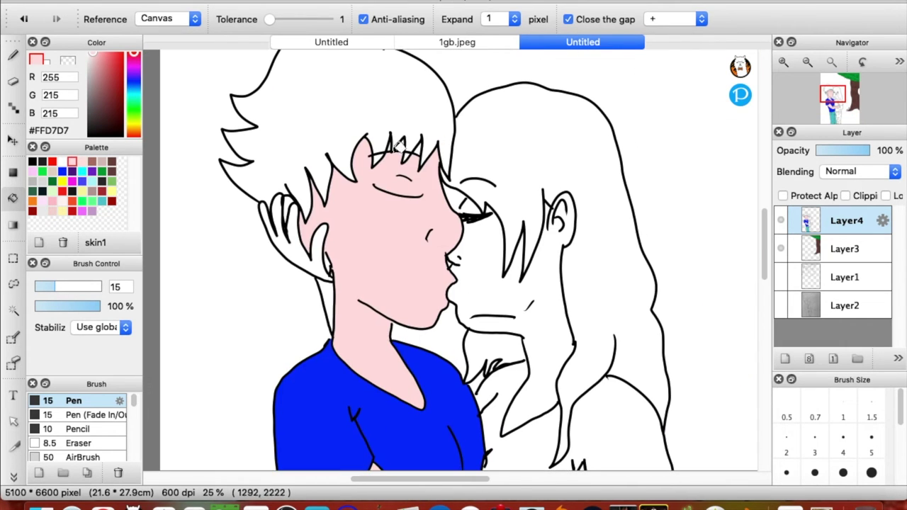
scroll(383, 149, up, 3)
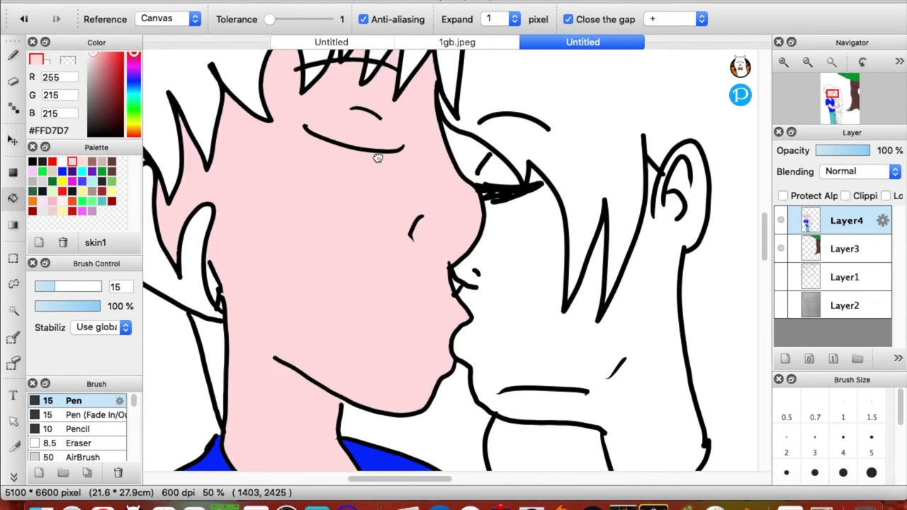
scroll(382, 151, up, 2)
Step: Correct the right figure's eyelid line beside the left figure's nose with the black pen and eraser
click(13, 55)
click(33, 161)
mouse_move(550, 283)
mouse_down()
mouse_move(538, 321)
mouse_move(535, 274)
mouse_up()
key(e)
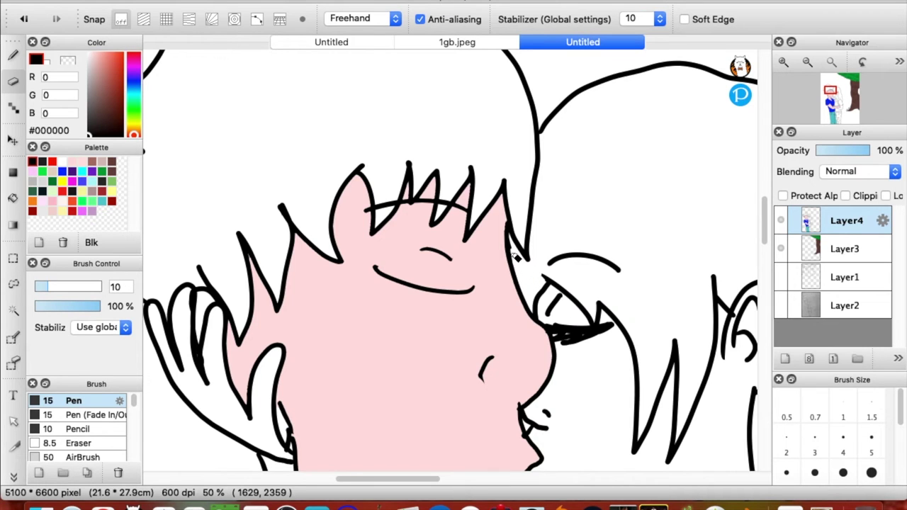
key(b)
scroll(361, 308, down, 2)
Step: Fill the gap between the fingers behind the head and the left figure's arm with skin1, #FFD7D7
click(71, 161)
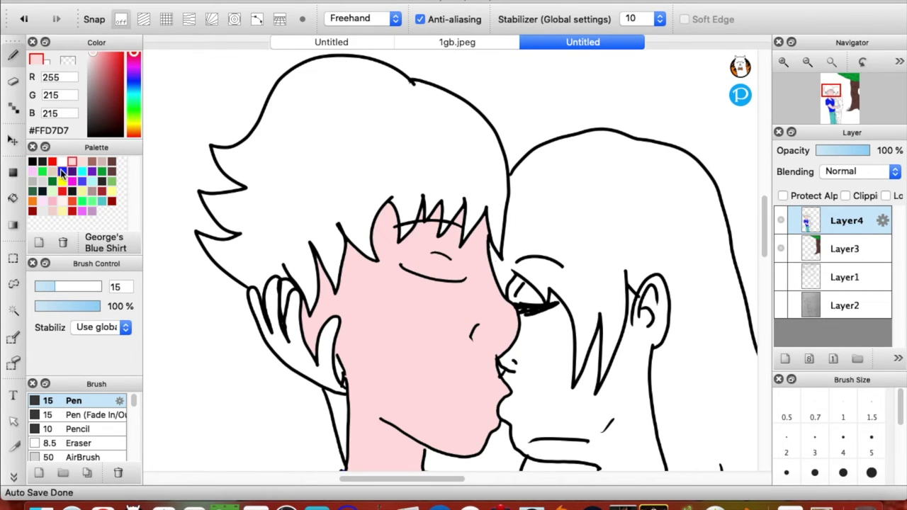
key(g)
click(288, 285)
scroll(312, 248, down, 5)
scroll(301, 270, up, 3)
Step: Fill the right figure's face, neck and arm with the skin2 colour, #FFDDD7
click(82, 161)
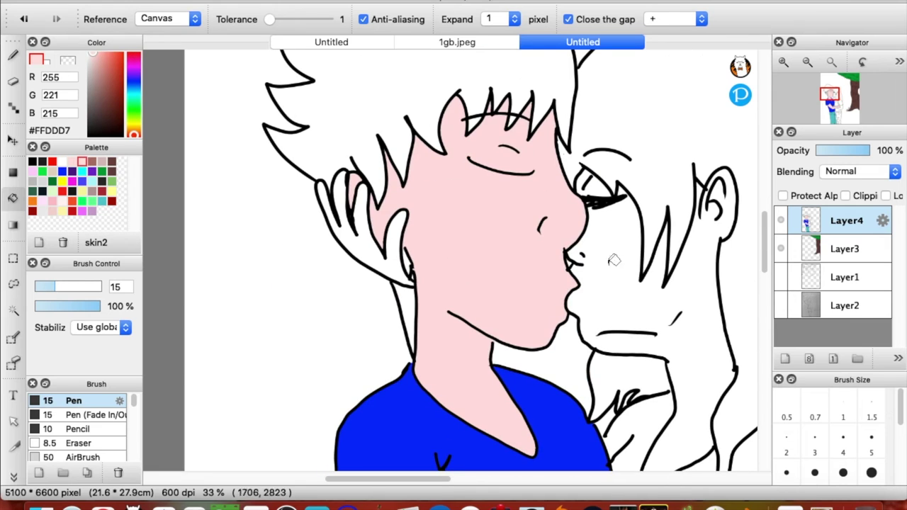
click(610, 239)
scroll(659, 329, down, 5)
scroll(659, 330, right, 3)
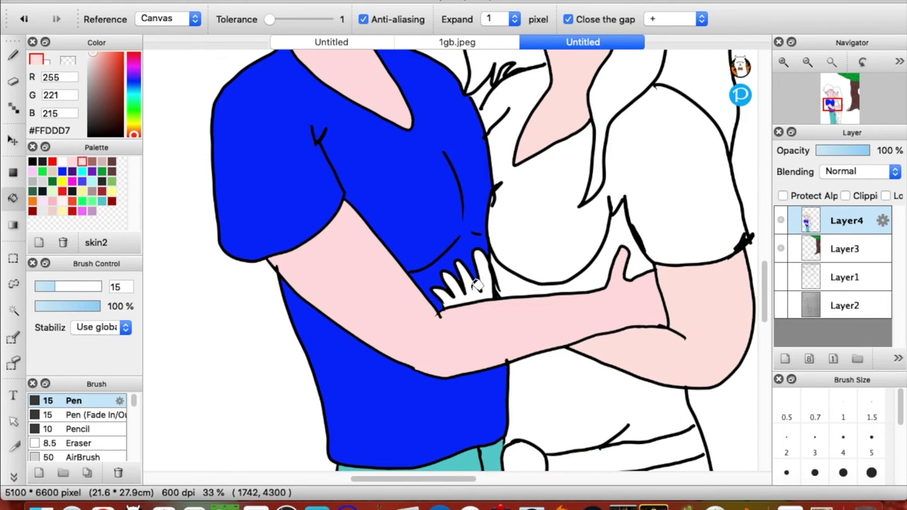
Step: Fill the right figure's hand behind the left figure's head and the arm sliver beside the neck with skin2
scroll(489, 319, up, 3)
scroll(489, 319, left, 3)
drag(505, 375, 556, 509)
click(450, 258)
click(484, 259)
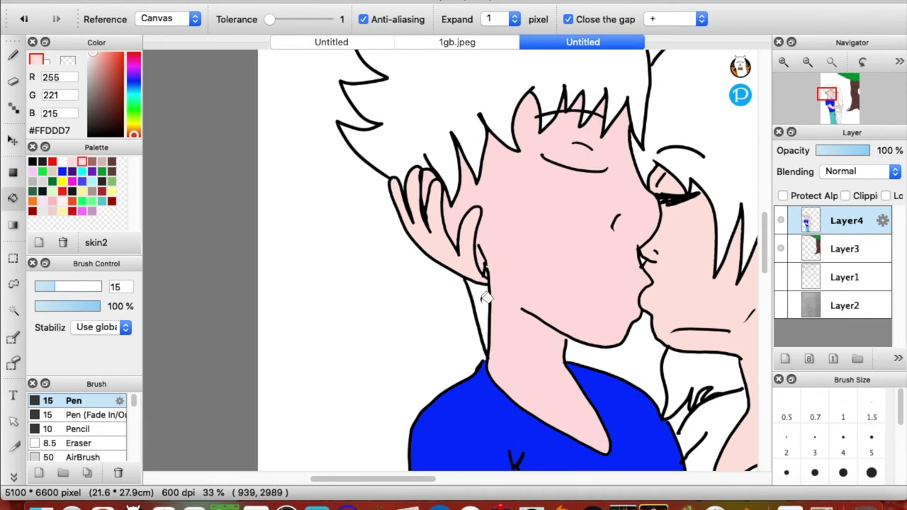
click(484, 299)
scroll(620, 207, down, 2)
Step: Fill the right figure's trousers with the light blue jeans colour, #A2F0F6
drag(499, 270, 408, 99)
click(92, 182)
click(510, 373)
scroll(516, 404, down, 3)
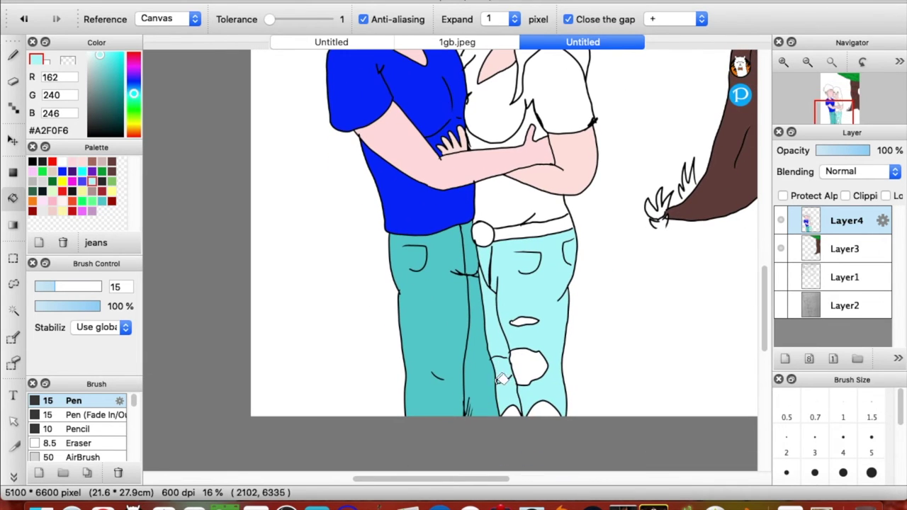
Step: Undo the last jeans fill, close the black outline at the knee tear, and refill the inner trouser leg with #A2F0F6
key(super+z)
click(13, 55)
click(33, 163)
drag(503, 357, 511, 360)
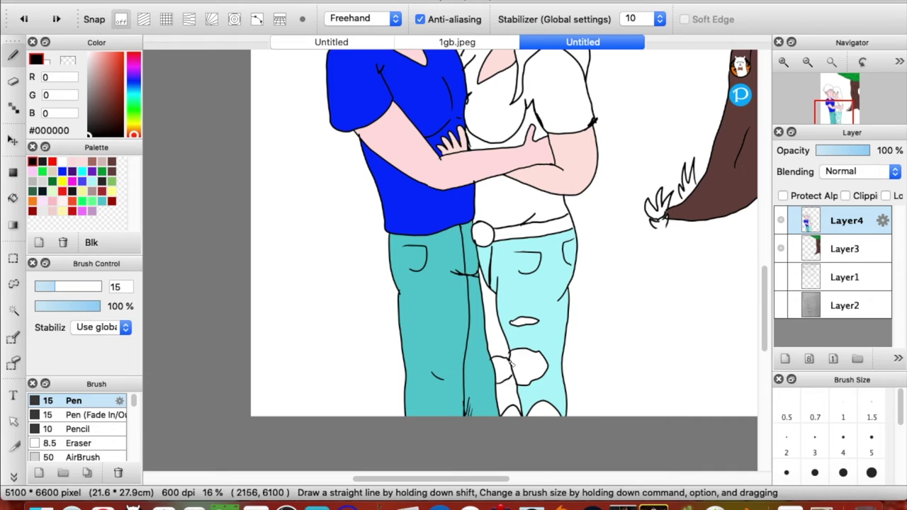
click(13, 198)
click(92, 182)
click(508, 381)
Step: Fill the rounded shapes at the bottom of the light jeans with dark purple #3F0E77 and the tears with purple #6414BE
click(73, 172)
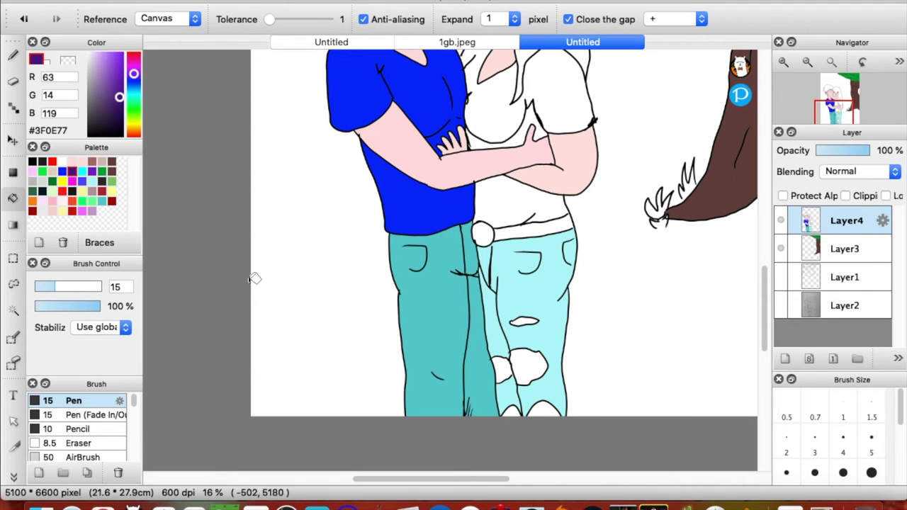
click(521, 400)
click(92, 171)
click(526, 368)
click(505, 360)
click(522, 322)
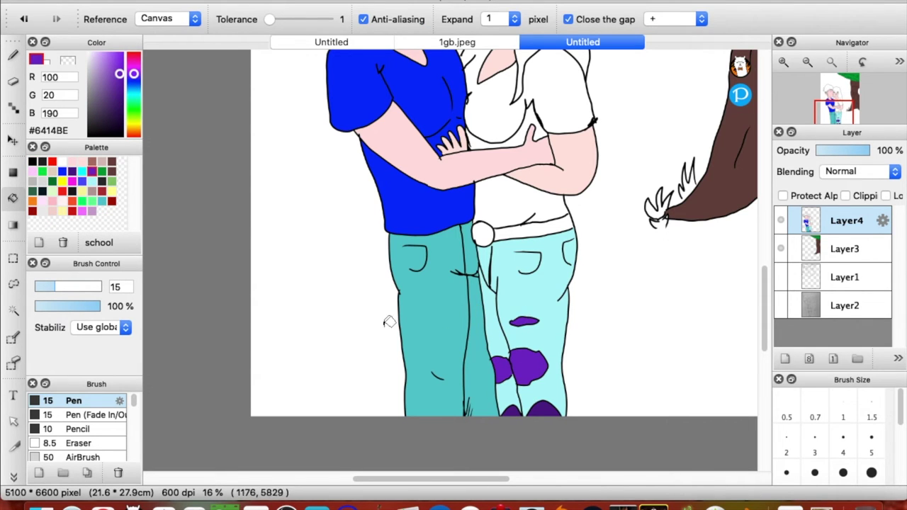
Step: Fill the sleeve, chest and lower parts of the right figure's shirt with the Beth Band pink, #FF00E6
click(73, 181)
click(527, 109)
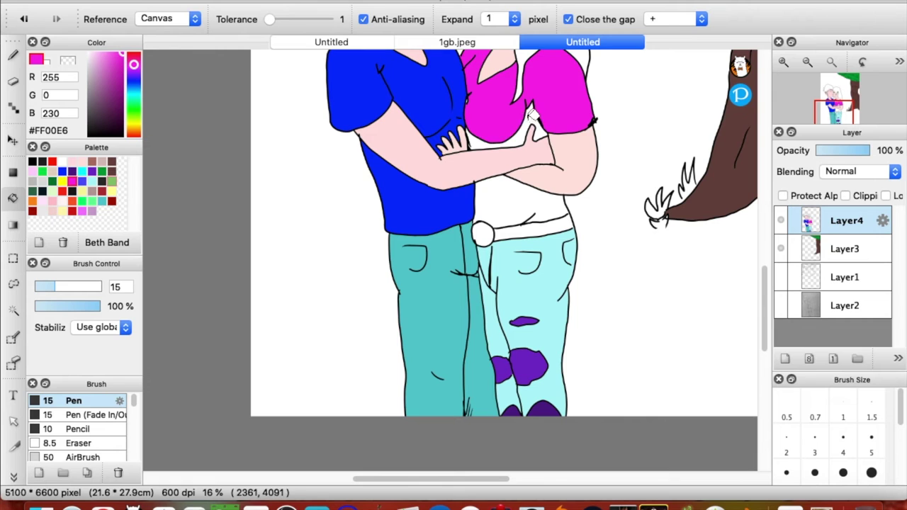
click(499, 135)
click(523, 197)
Step: Fill the right figure's belt buckle with yellow and the belt strap with near-black
click(62, 182)
click(484, 234)
click(43, 192)
click(520, 231)
scroll(440, 225, up, 5)
Step: Fill the right figure's long hair, including the section behind the neck, with the bhair colour, #3C39F6
click(62, 172)
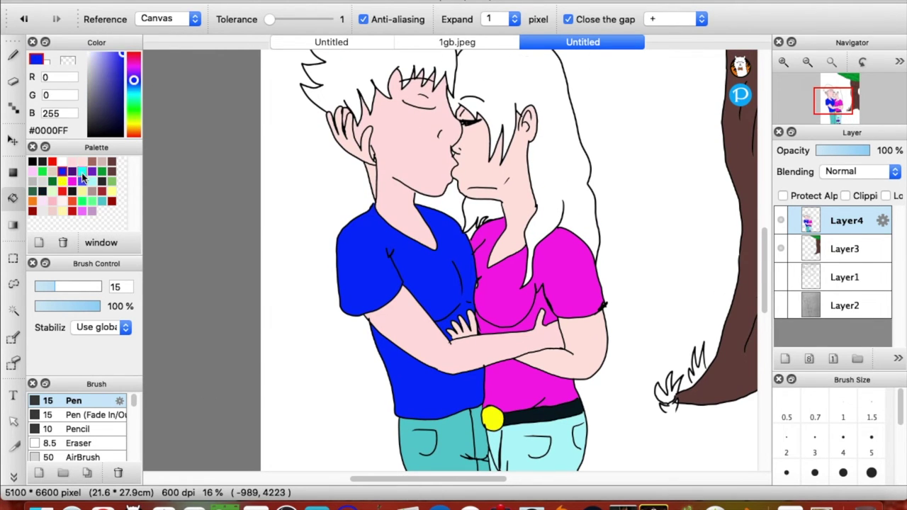
click(80, 183)
click(500, 81)
click(483, 204)
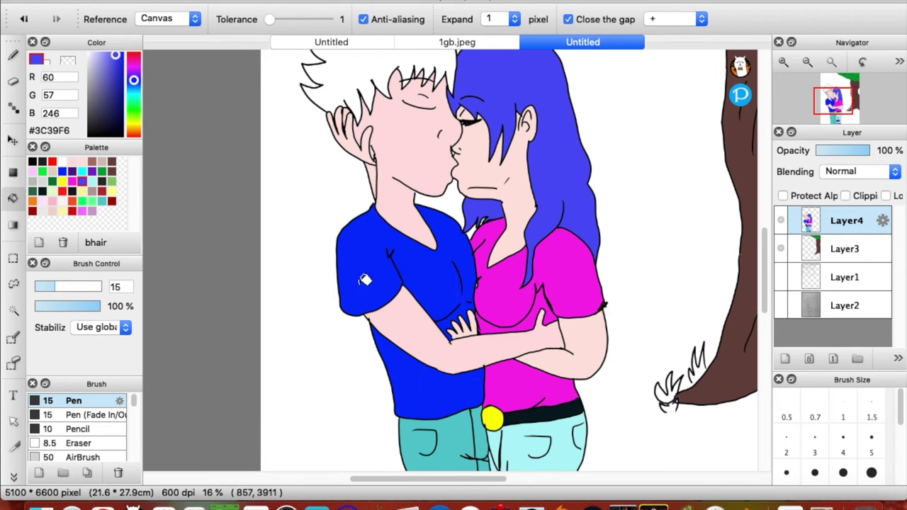
Step: Fill the left figure's spiky hair with red #FF0000
scroll(163, 195, up, 3)
click(53, 161)
click(395, 153)
scroll(440, 177, up, 4)
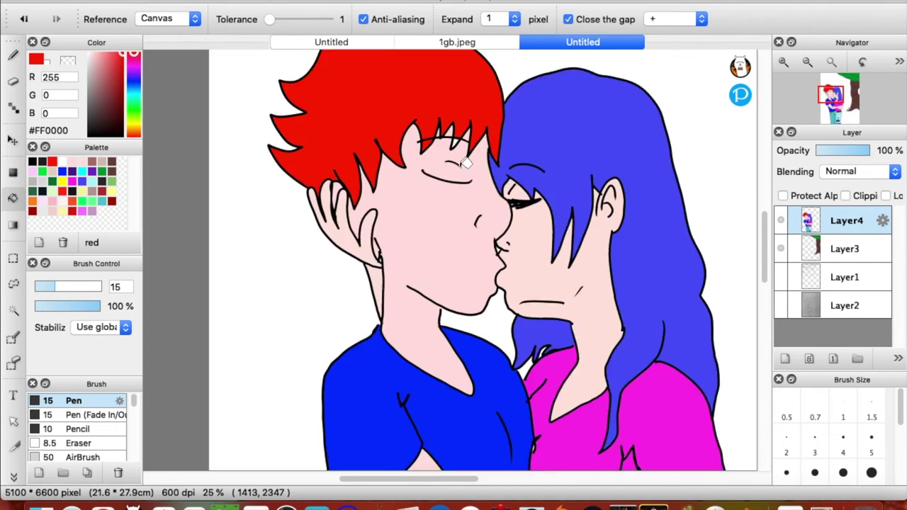
Step: Show and activate Layer1, close the gap in the lawn outline with black pen, and fill the lawn areas with grass green #0B882B
scroll(455, 100, down, 5)
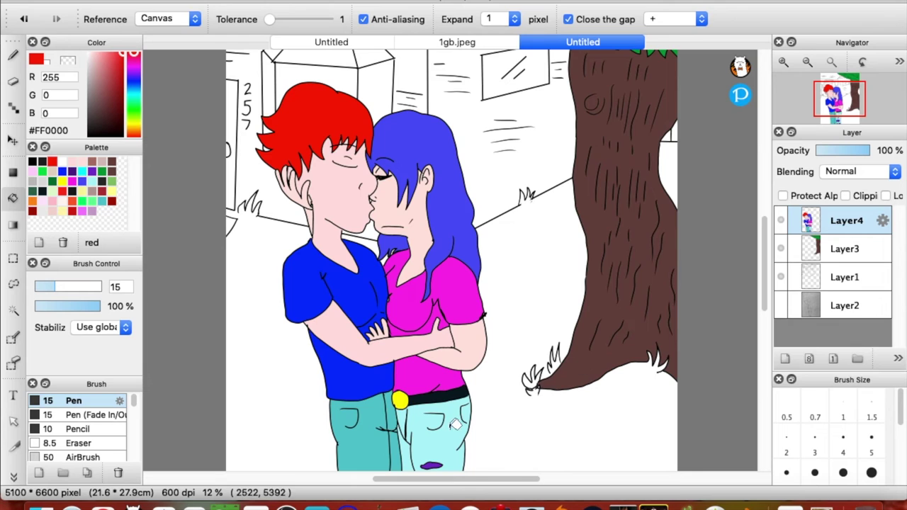
click(816, 277)
click(102, 171)
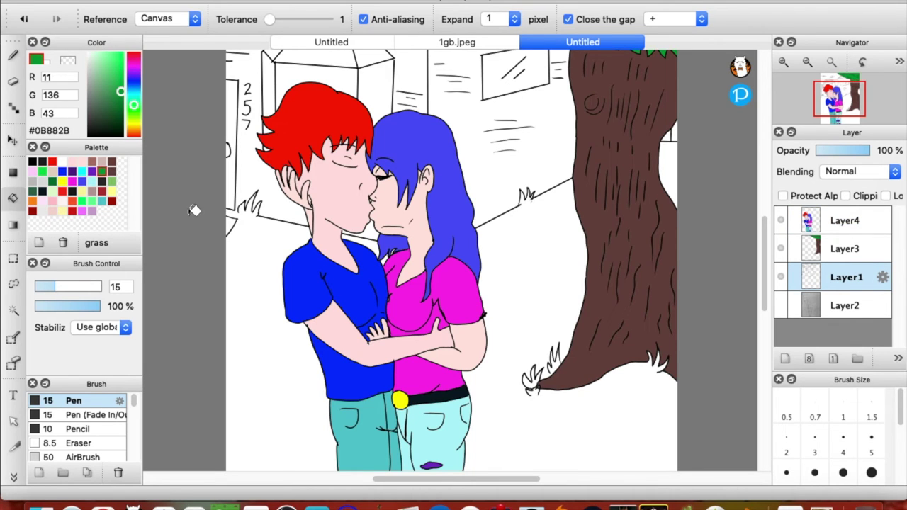
click(257, 244)
key(super+z)
click(32, 161)
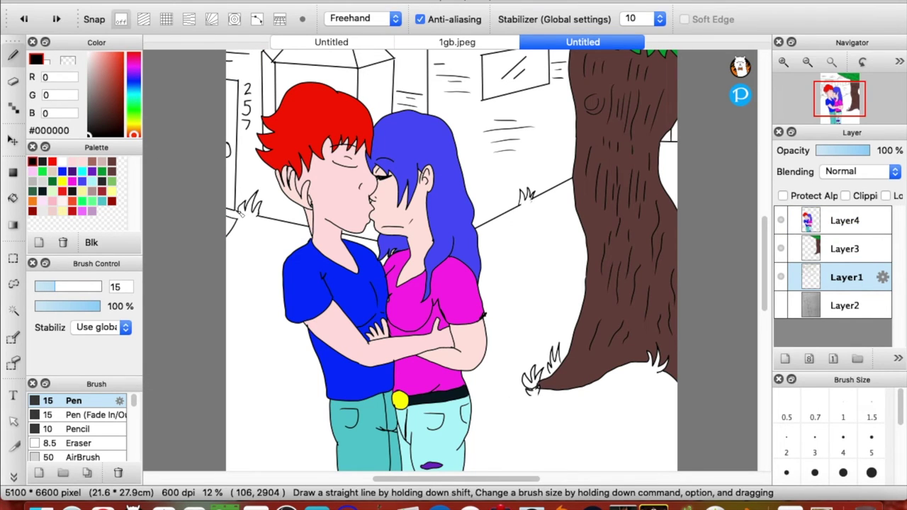
click(102, 172)
click(248, 279)
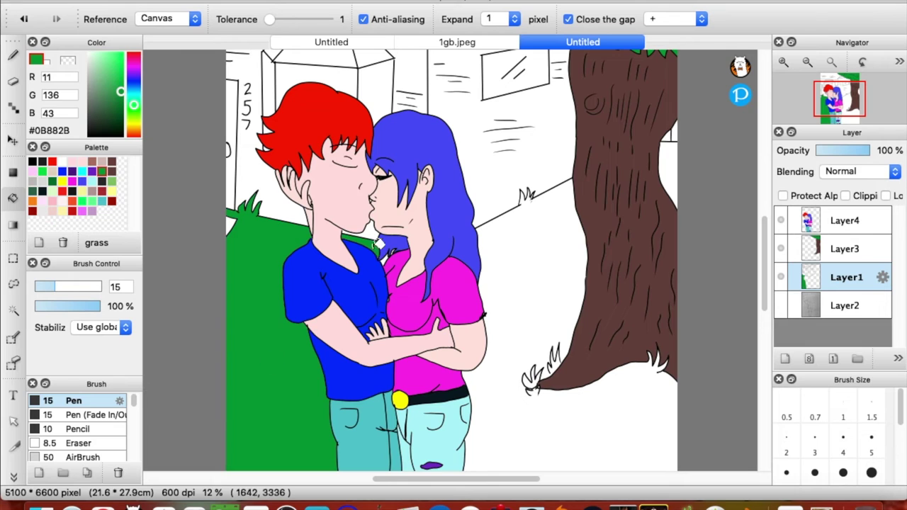
click(497, 290)
click(674, 170)
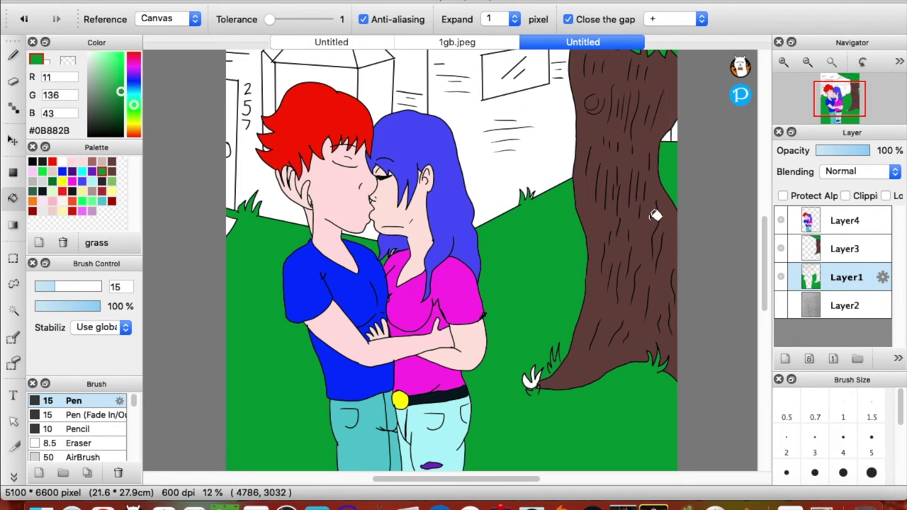
Step: Fill the remaining white grass blades beside the tree and between the figures with grass green #0B882B
key(super+plus)
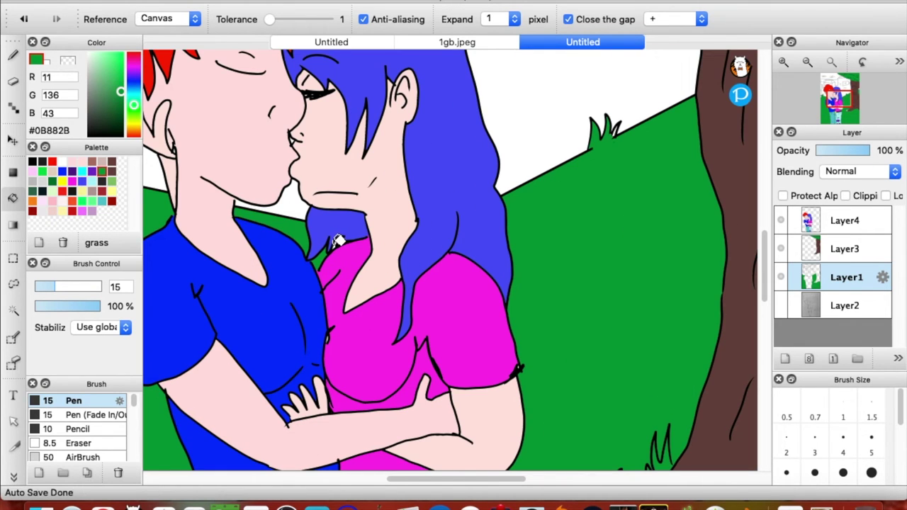
key(super+minus)
key(super+plus)
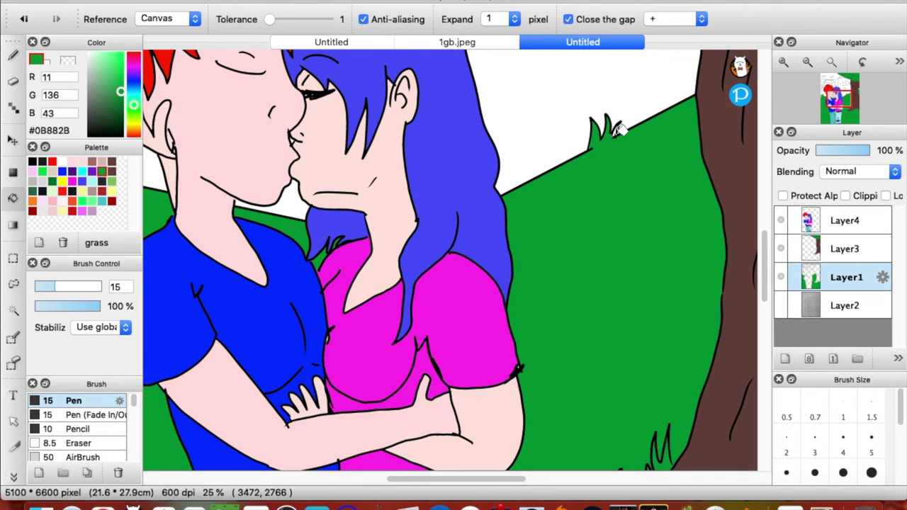
key(super+minus)
key(super+minus)
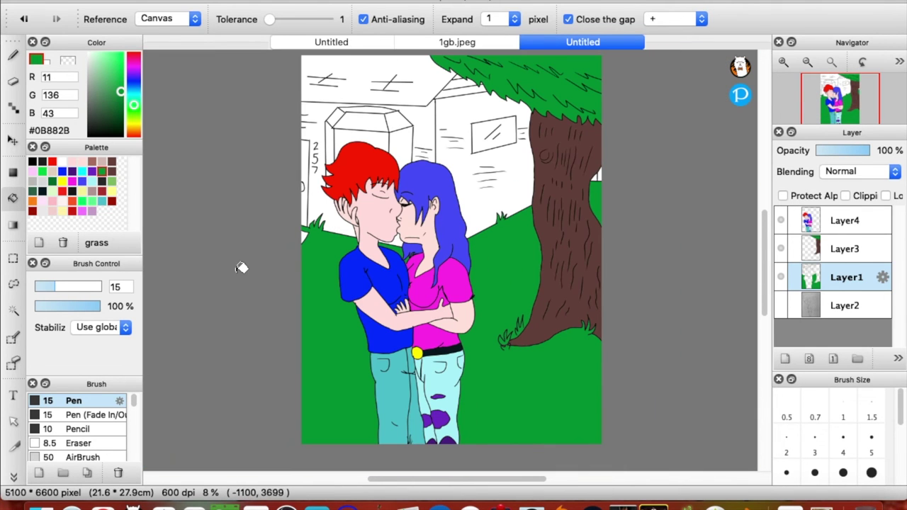
Step: Hide Layer4 and fill the blank couple silhouette on Layer1 with grass green #0B882B
click(780, 221)
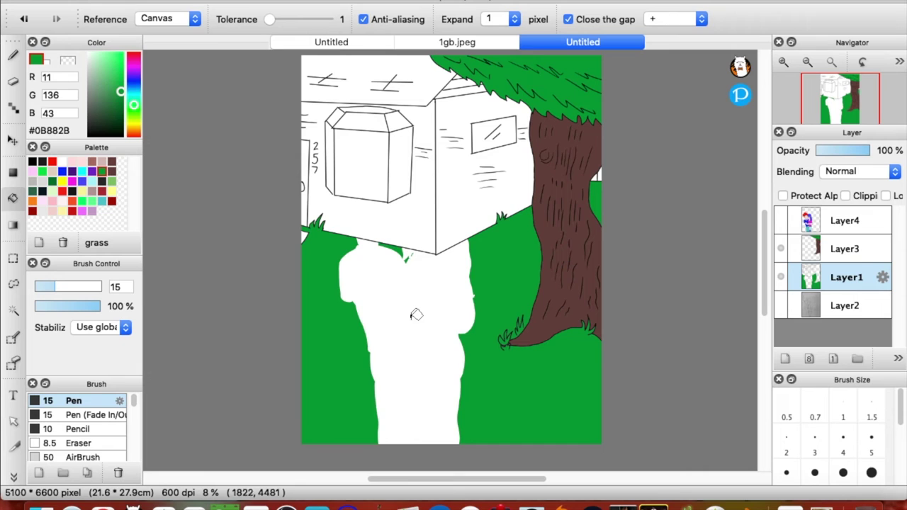
click(780, 222)
click(780, 221)
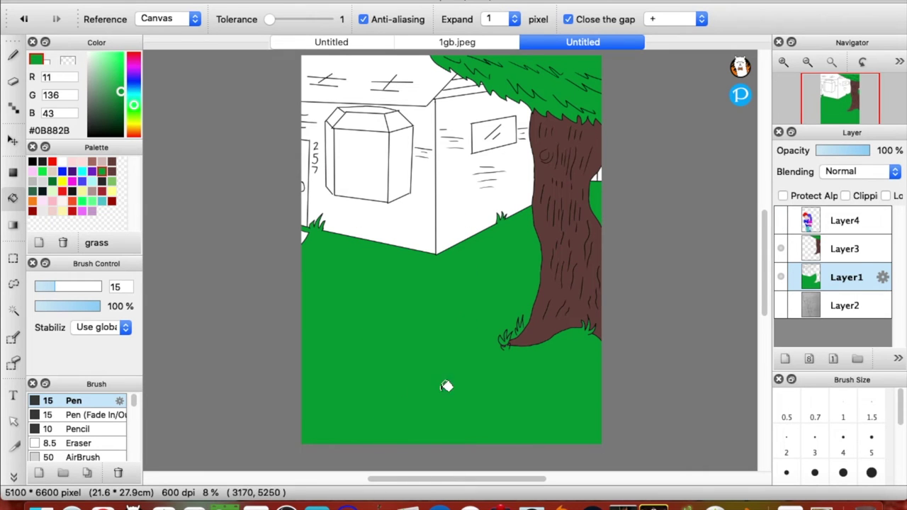
click(102, 201)
click(34, 193)
click(382, 214)
key(super+z)
Step: Touch up the bay window outline with black pen and try to fill the house wall with the window colour, #00F0FF
click(13, 56)
click(33, 162)
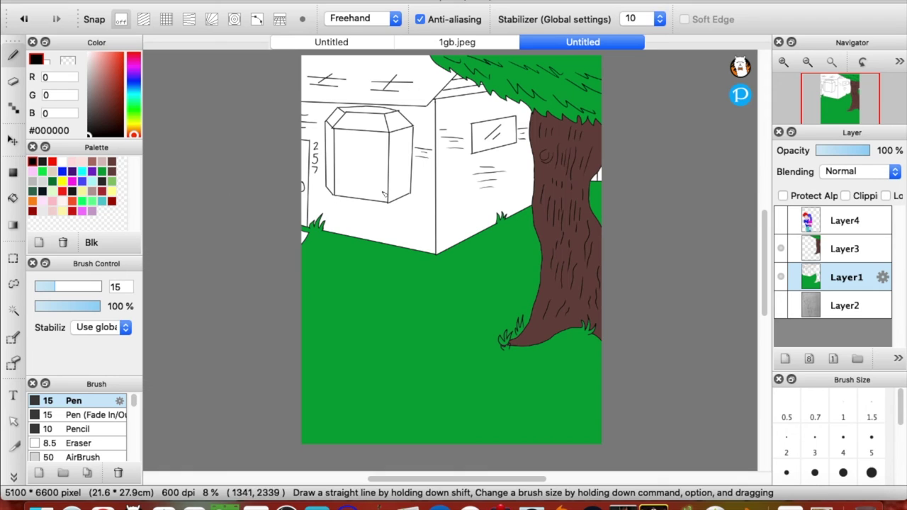
click(13, 199)
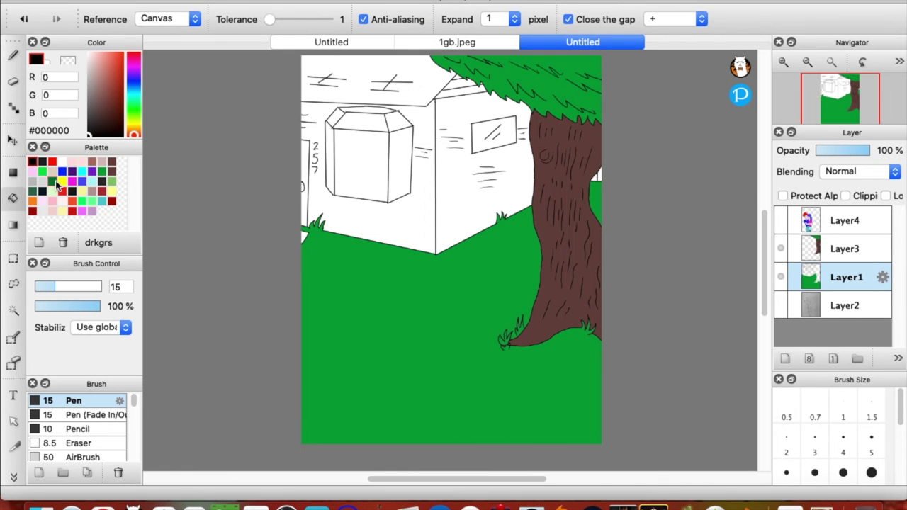
click(82, 171)
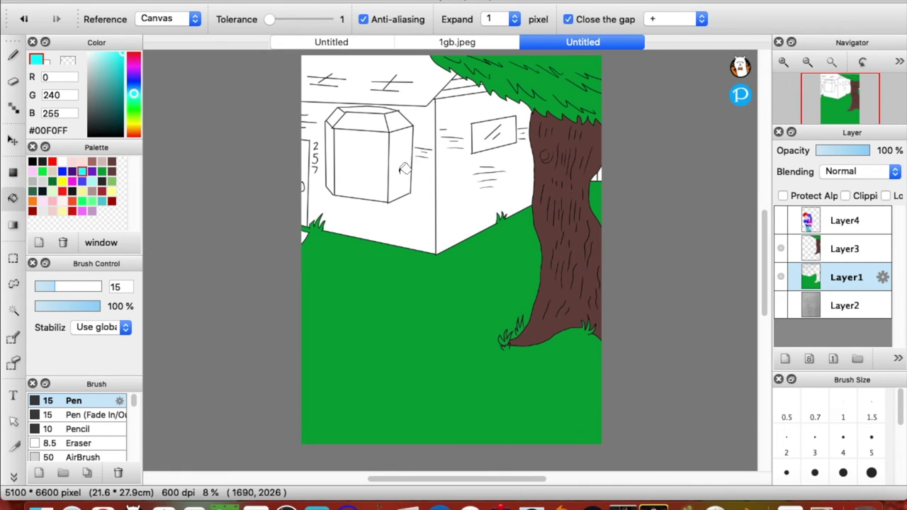
click(422, 204)
key(super+z)
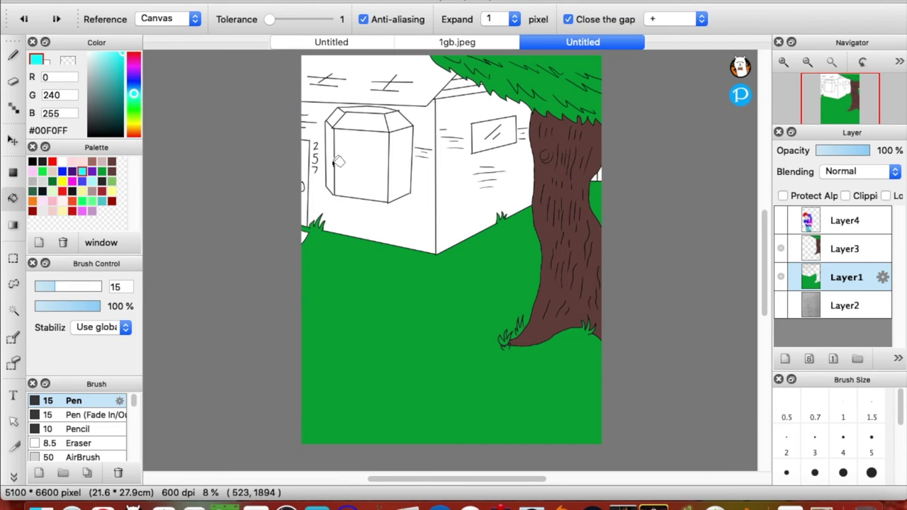
Step: Close the remaining gap in the house outline in black and fill the front and side walls with cyan #00F0FF
key(super+plus)
click(15, 87)
key(g)
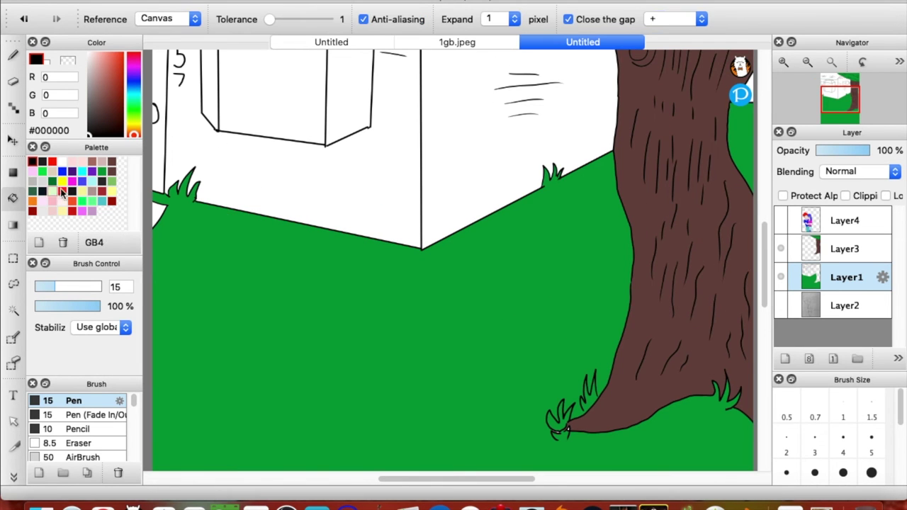
click(258, 168)
key(super+minus)
click(439, 129)
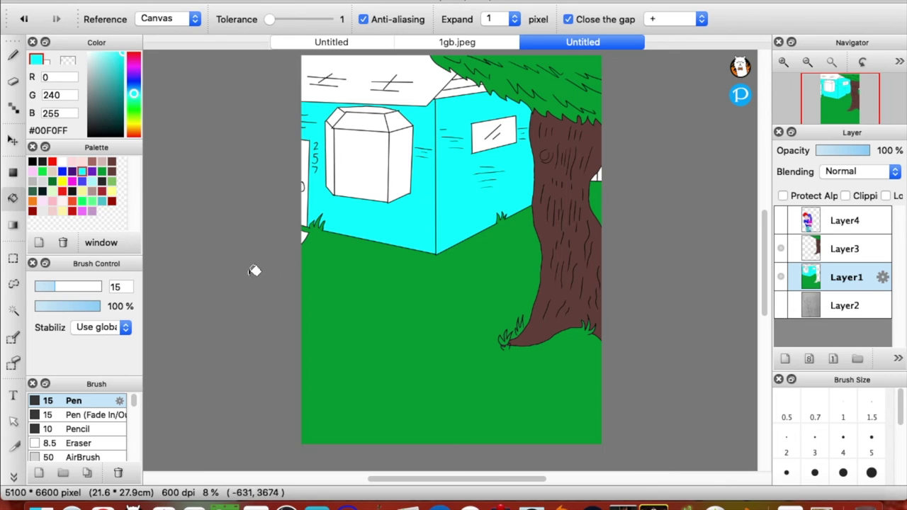
Step: Fill the house gable with pale yellow #F5F18F and the main roof with dark red #940000
click(82, 191)
click(461, 86)
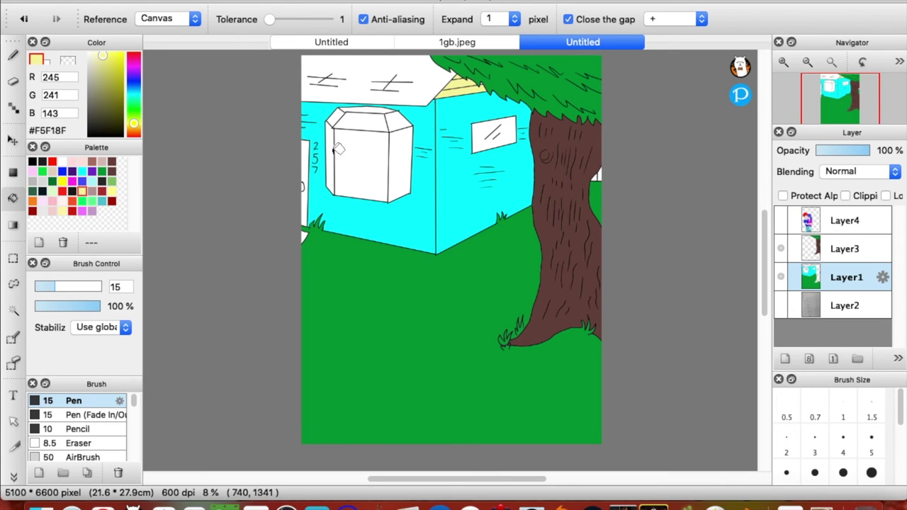
click(110, 199)
click(361, 79)
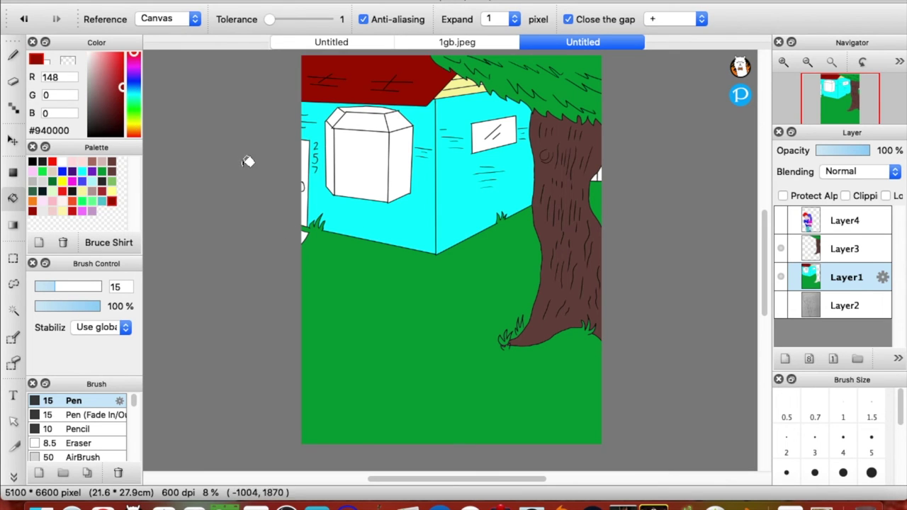
Step: Fill the bay window's roof with #A98E8A and all its panes plus the side wall window with jeans blue #A2F0F6
click(92, 190)
click(350, 124)
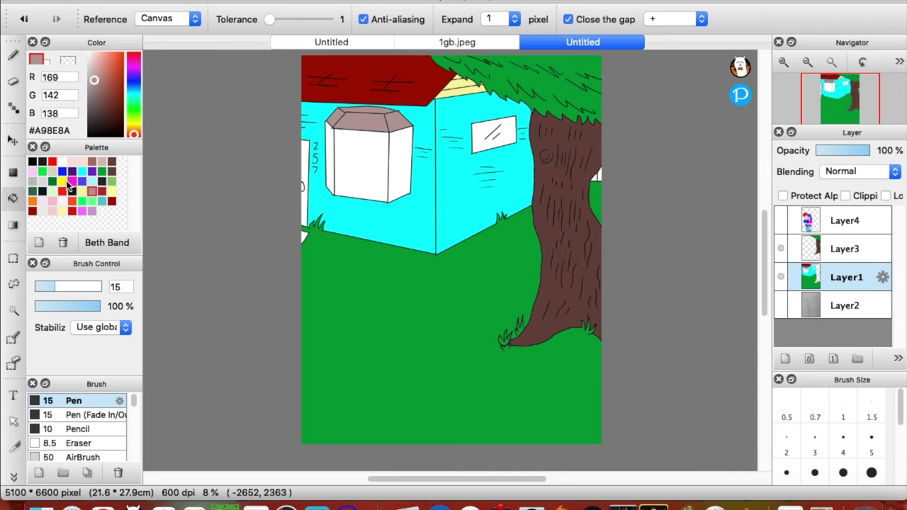
click(92, 181)
click(346, 157)
click(331, 160)
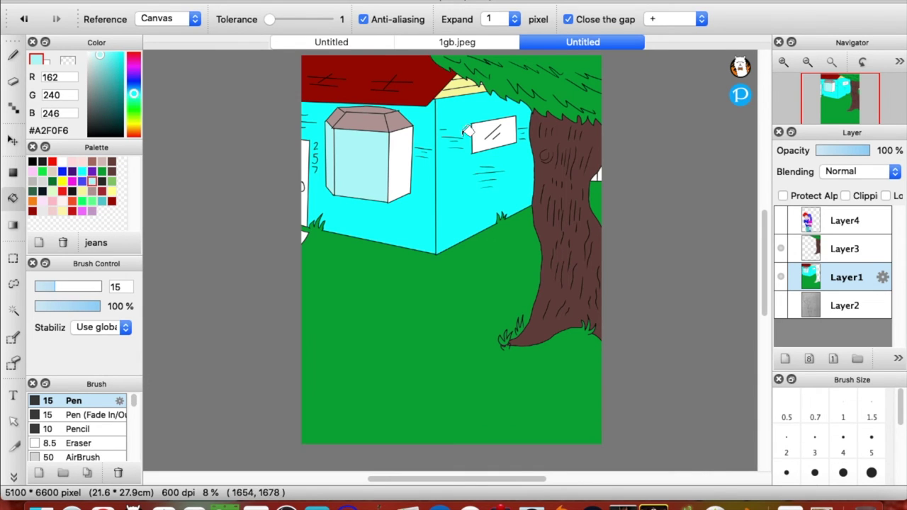
click(400, 163)
click(494, 136)
Step: Fill the front door with red and its knob with black, and colour the doorstep brown
click(53, 191)
click(304, 152)
click(33, 162)
click(303, 185)
click(112, 163)
click(304, 236)
Step: Fill the fence section beside the tree trunk with the skin4 brown, #9E6459, and show Layer4 again
click(113, 172)
click(92, 162)
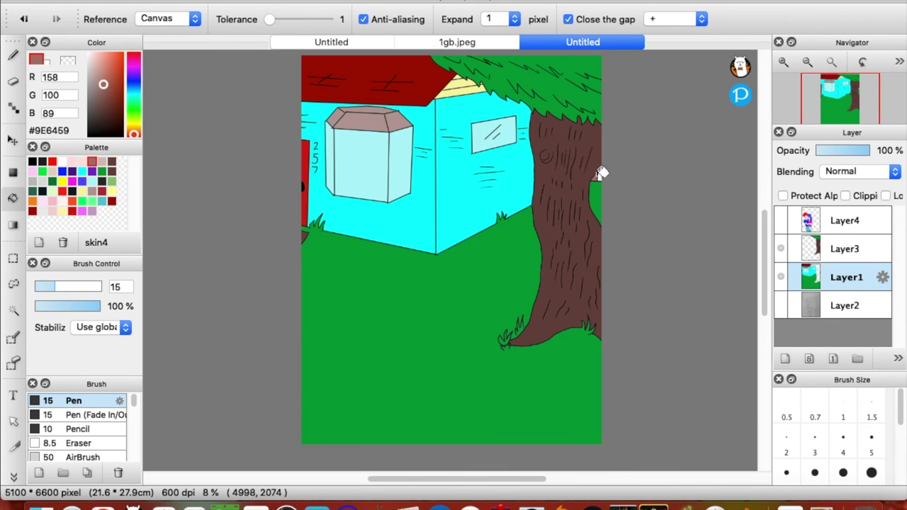
click(597, 174)
click(780, 220)
Step: Delete the pencil-scan Layer2 and merge Layer3 into Layer1
click(843, 306)
click(898, 358)
click(871, 415)
click(898, 359)
click(862, 385)
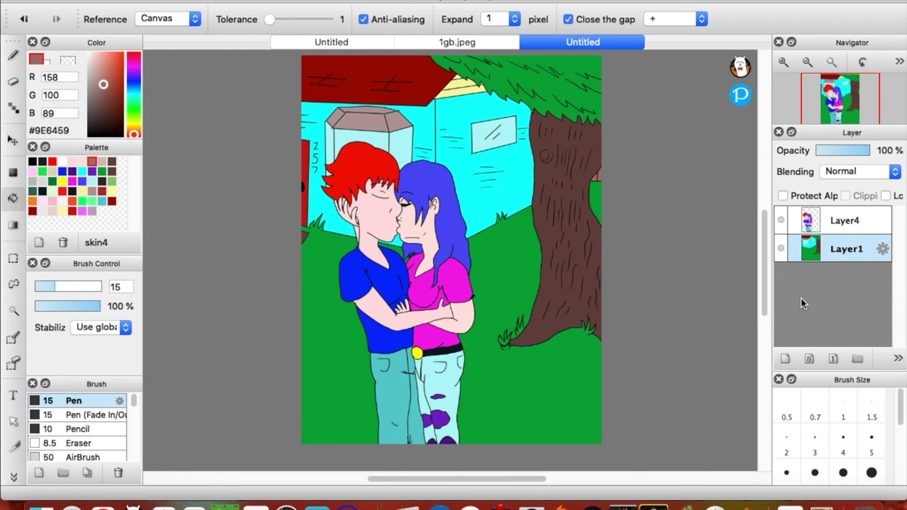
Step: Rasterize the artwork into a single layer with Color (32bpp) output
click(107, 7)
click(130, 107)
click(541, 225)
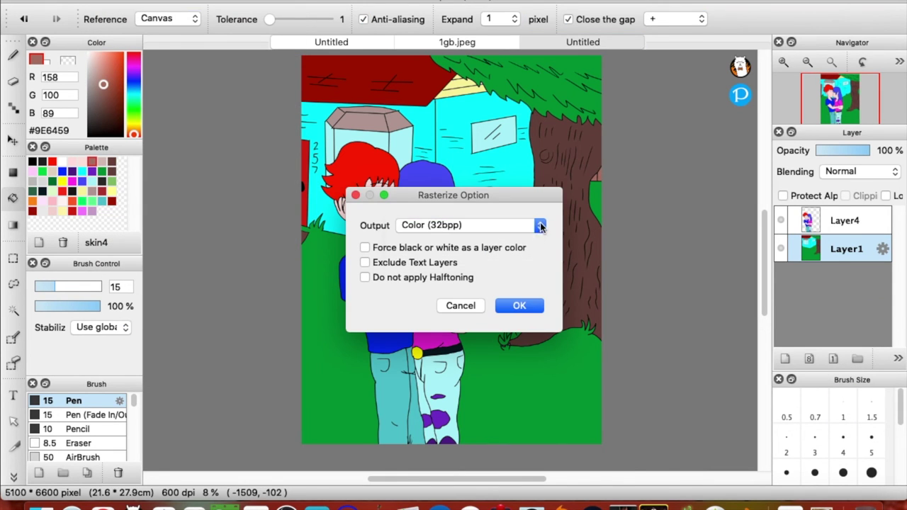
click(522, 308)
Step: Export the flattened image to a Desktop folder under the name tgb
click(107, 2)
click(132, 128)
click(516, 321)
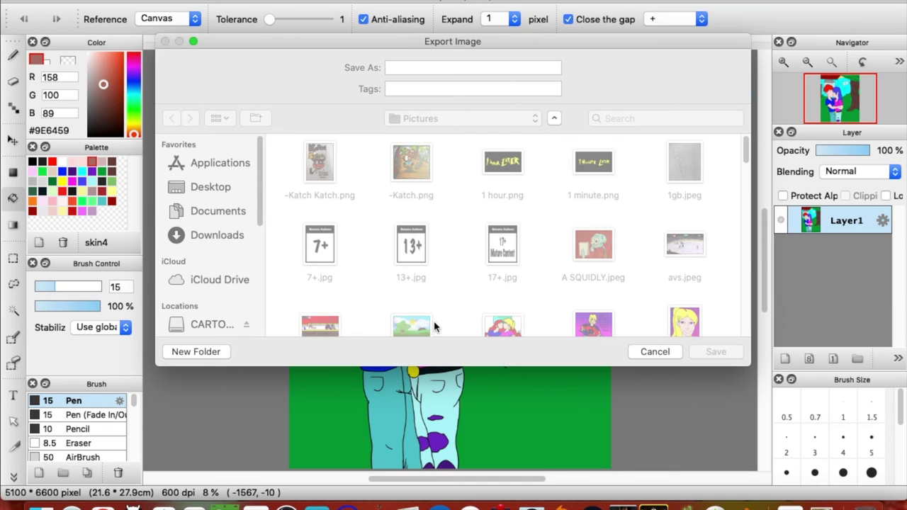
click(210, 187)
drag(744, 219, 741, 279)
double_click(593, 283)
text(tgb)
click(699, 351)
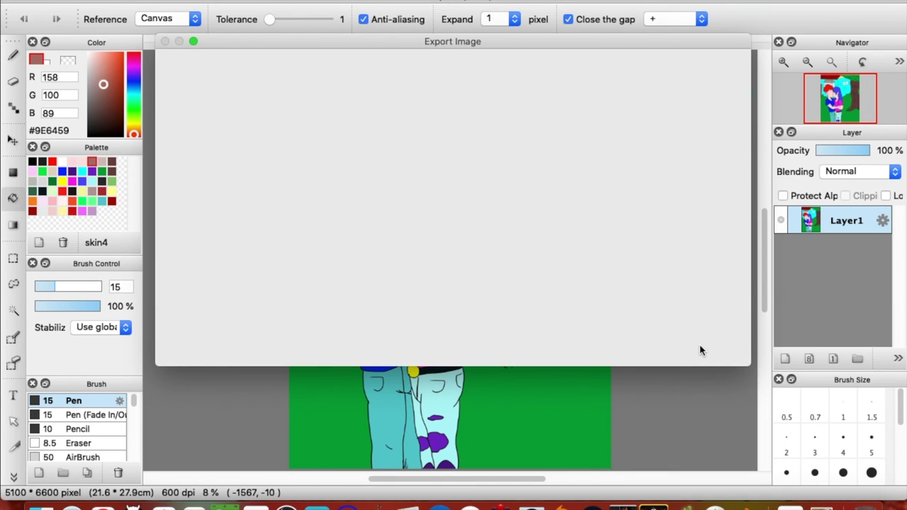